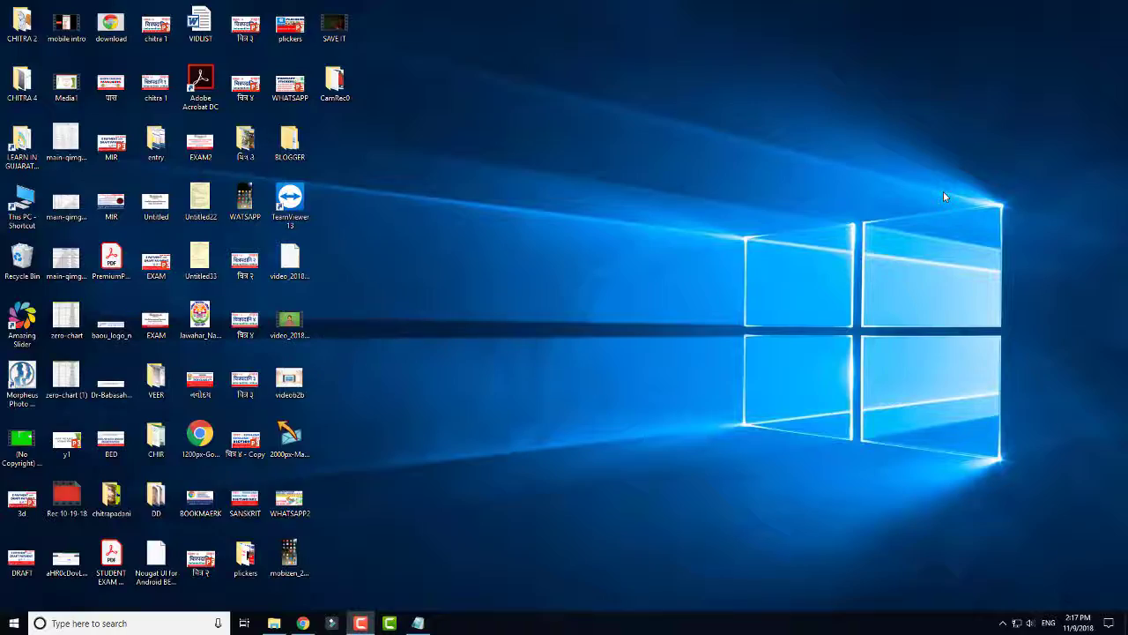
Step: Switch to the Plickers library in Chrome and create four new classes named 3 B, 3 C, 3 D and 3 E
click(302, 623)
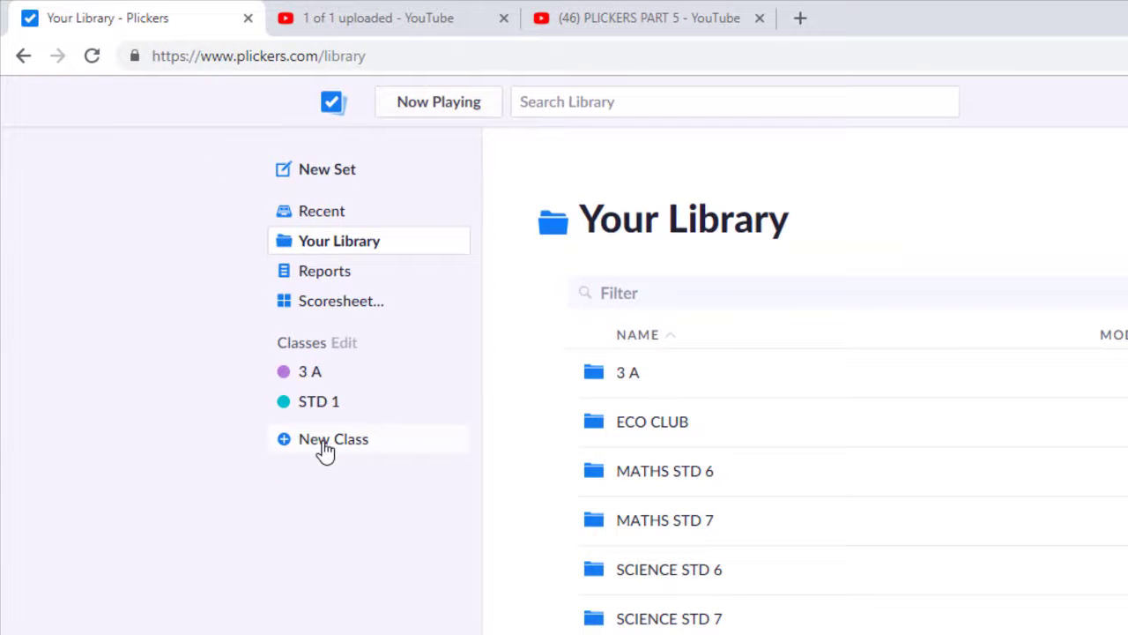
click(326, 440)
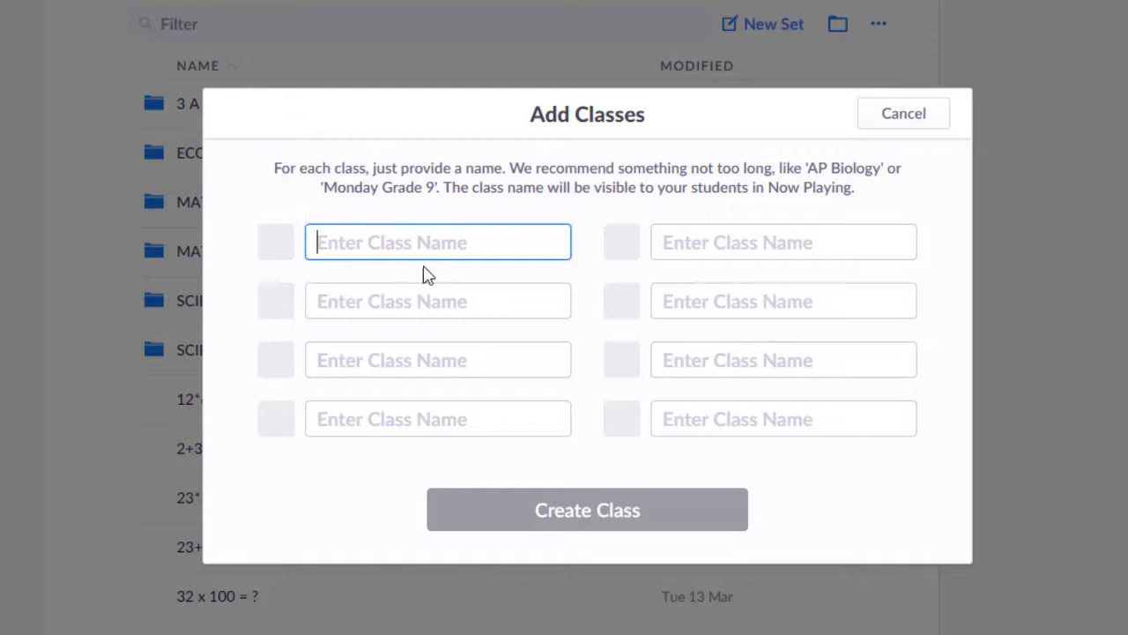
text(3)
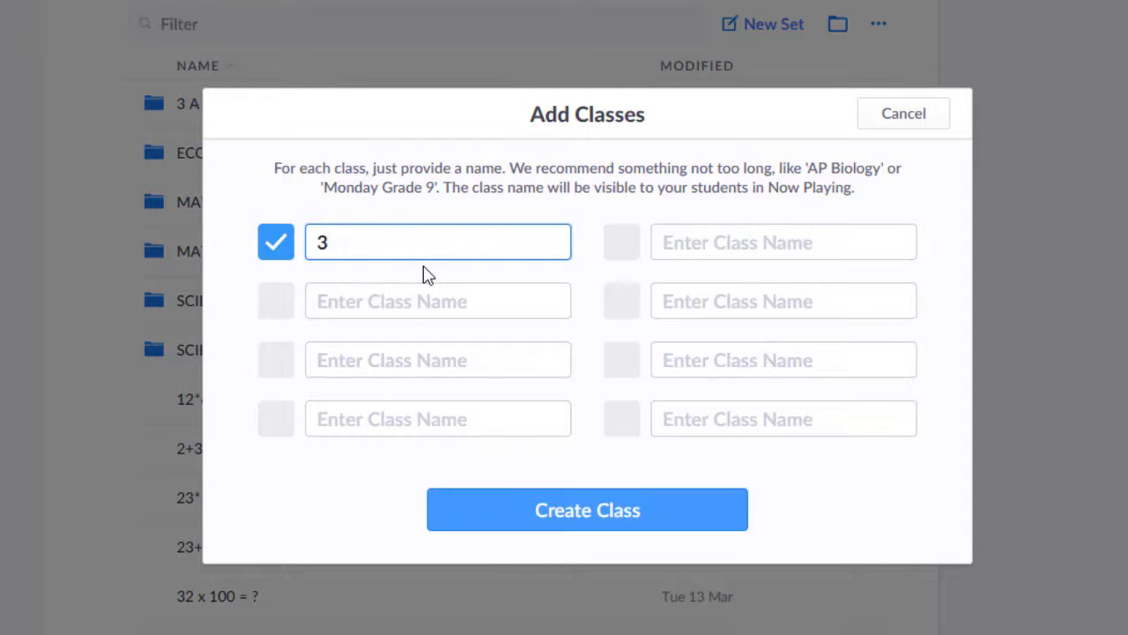
text( B)
click(370, 292)
text(3)
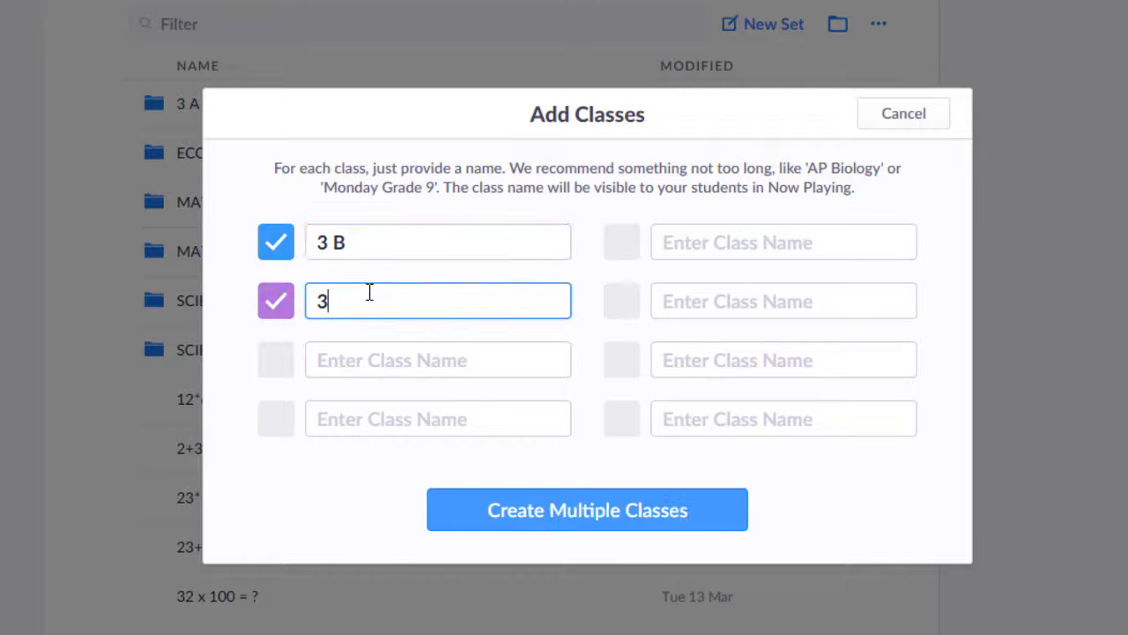
text( C)
click(345, 358)
text(3)
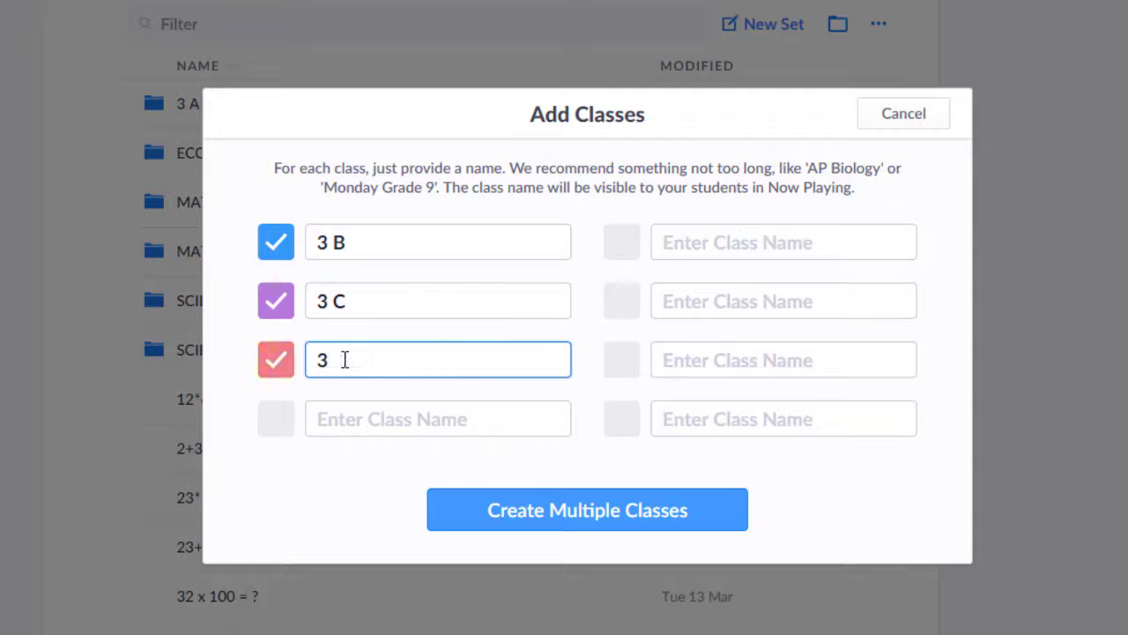
text( D)
click(385, 415)
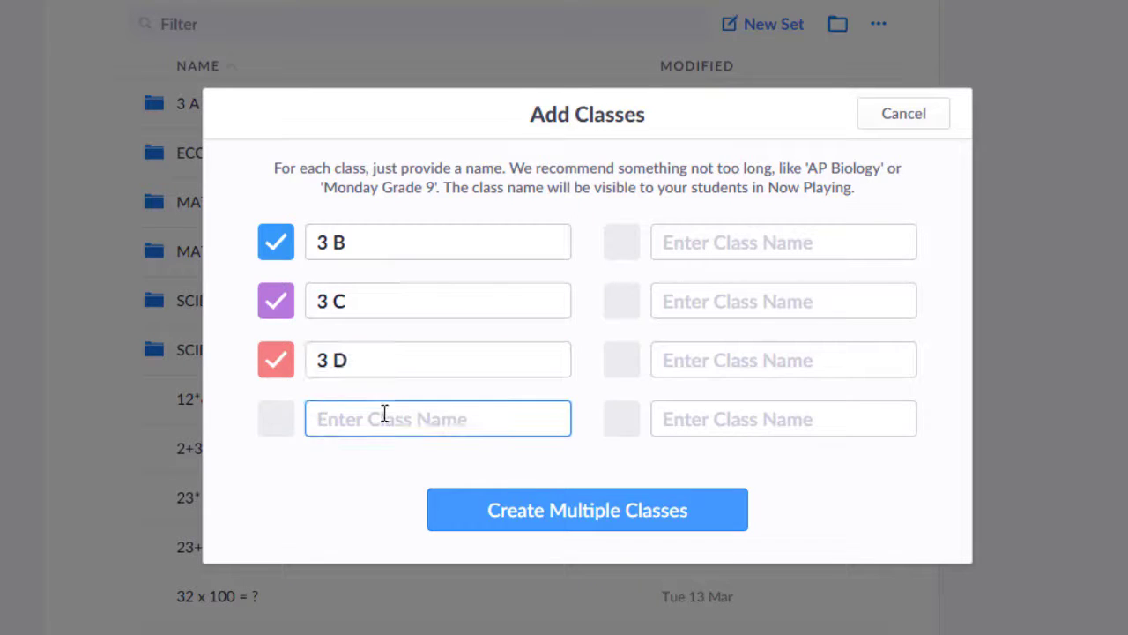
text(3 E)
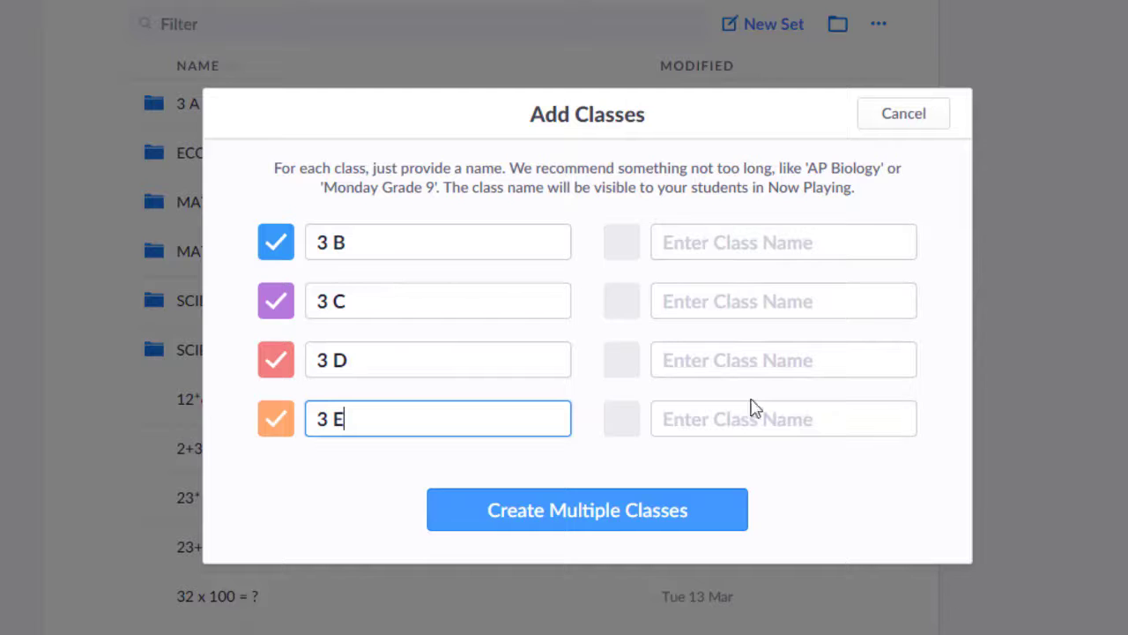
click(598, 521)
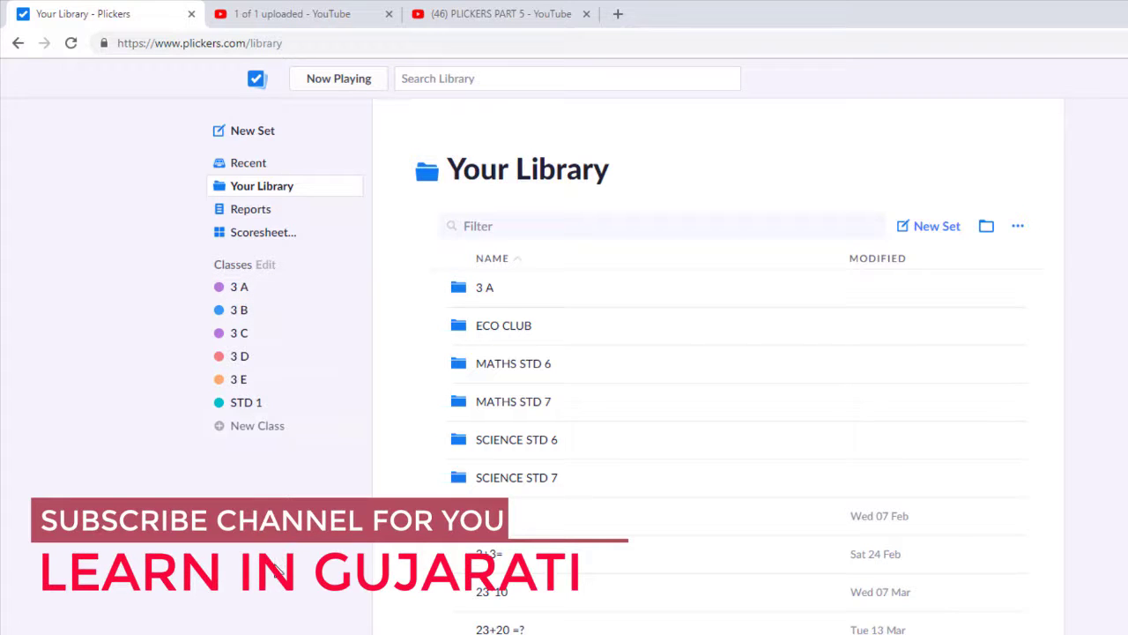
Step: Open class management, archive class 3 B, and make it active again from the archived classes
click(266, 266)
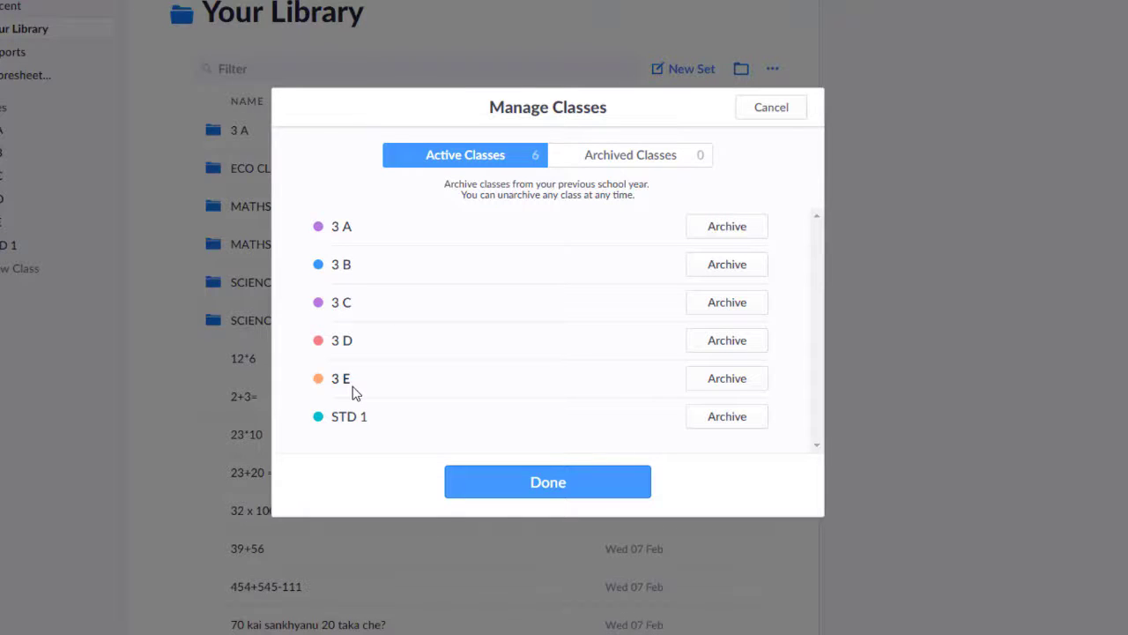
click(726, 266)
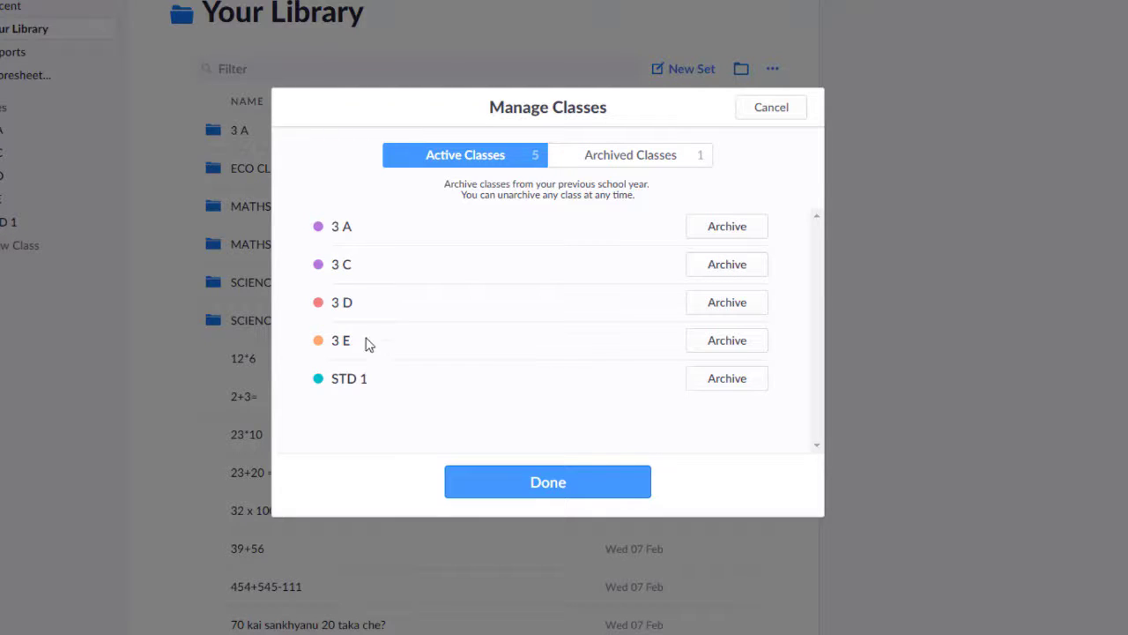
click(663, 159)
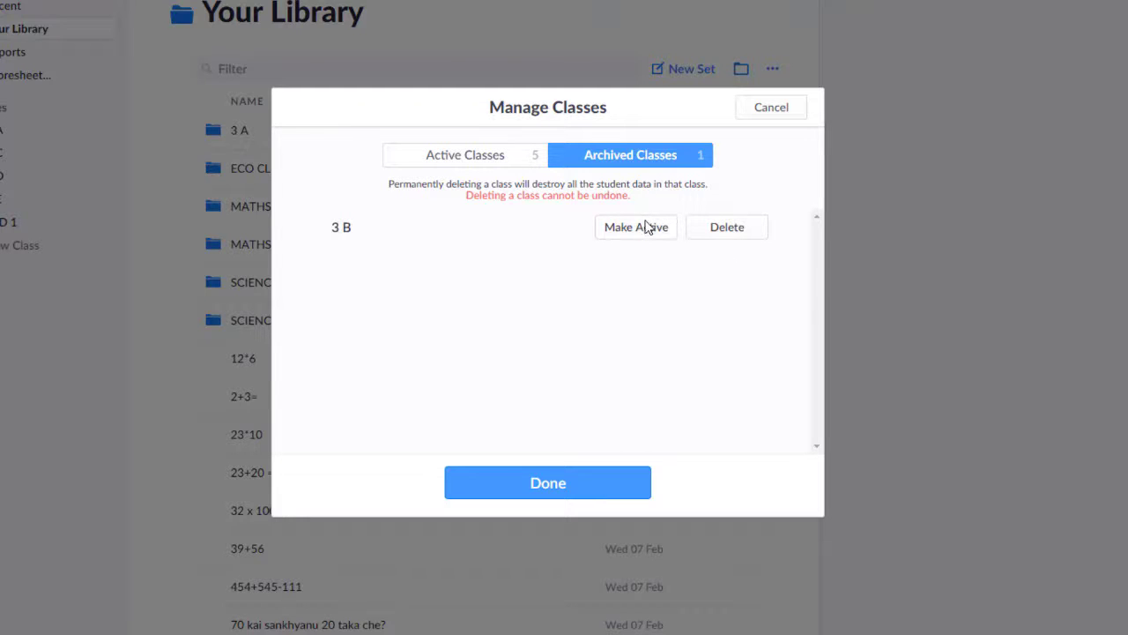
click(646, 228)
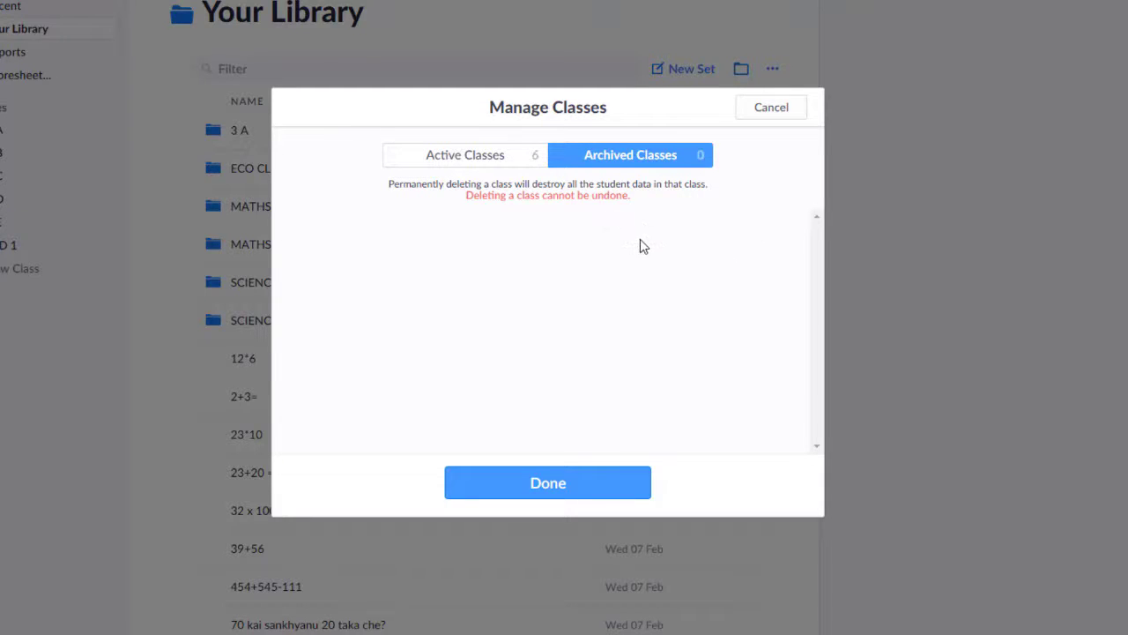
click(439, 171)
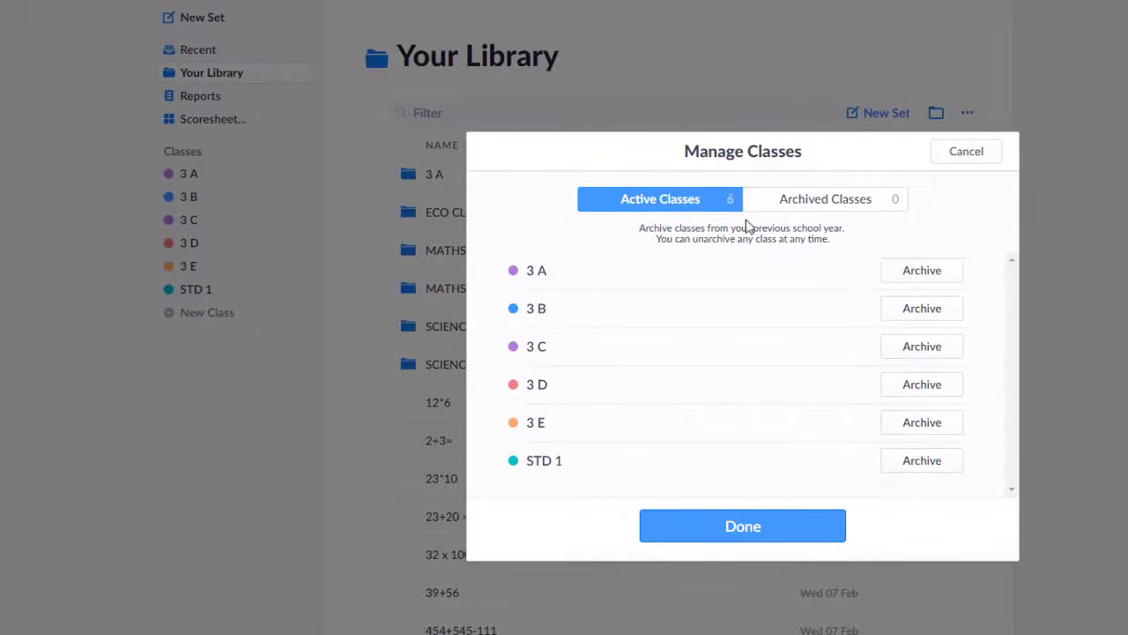
Step: Archive class 3 C, permanently delete it from the archived classes, and finish managing classes
click(822, 205)
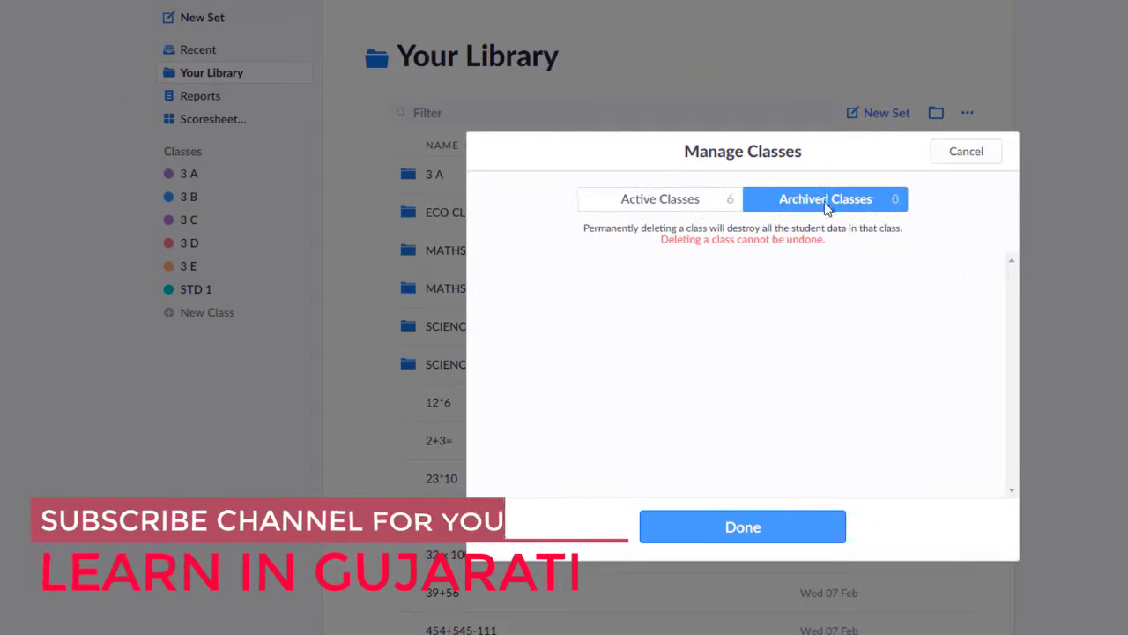
click(697, 205)
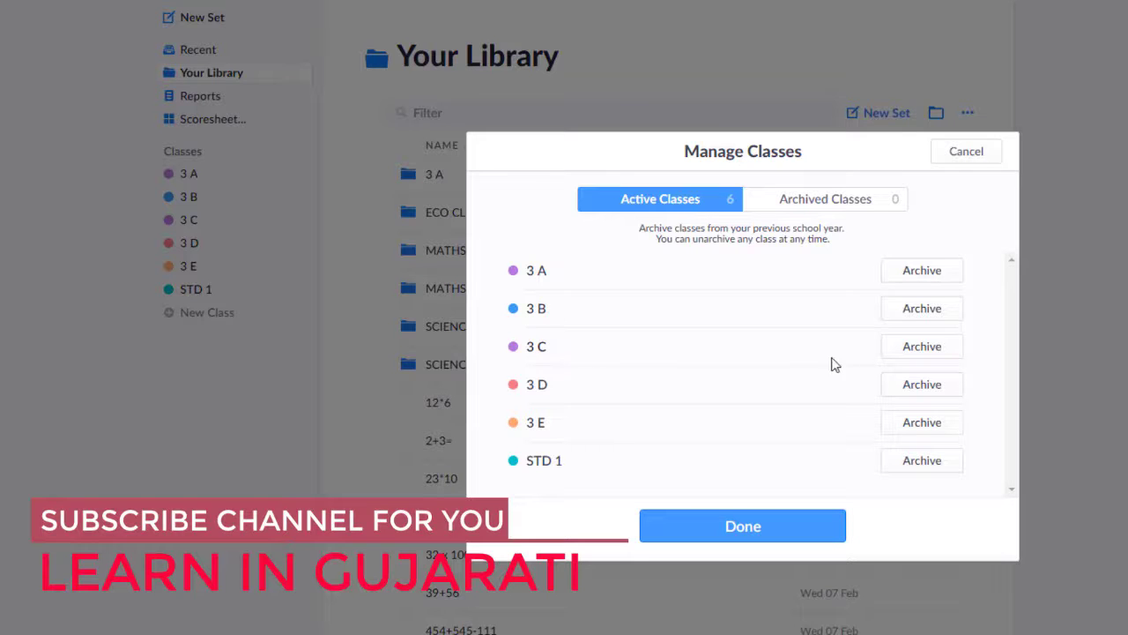
click(910, 351)
click(832, 203)
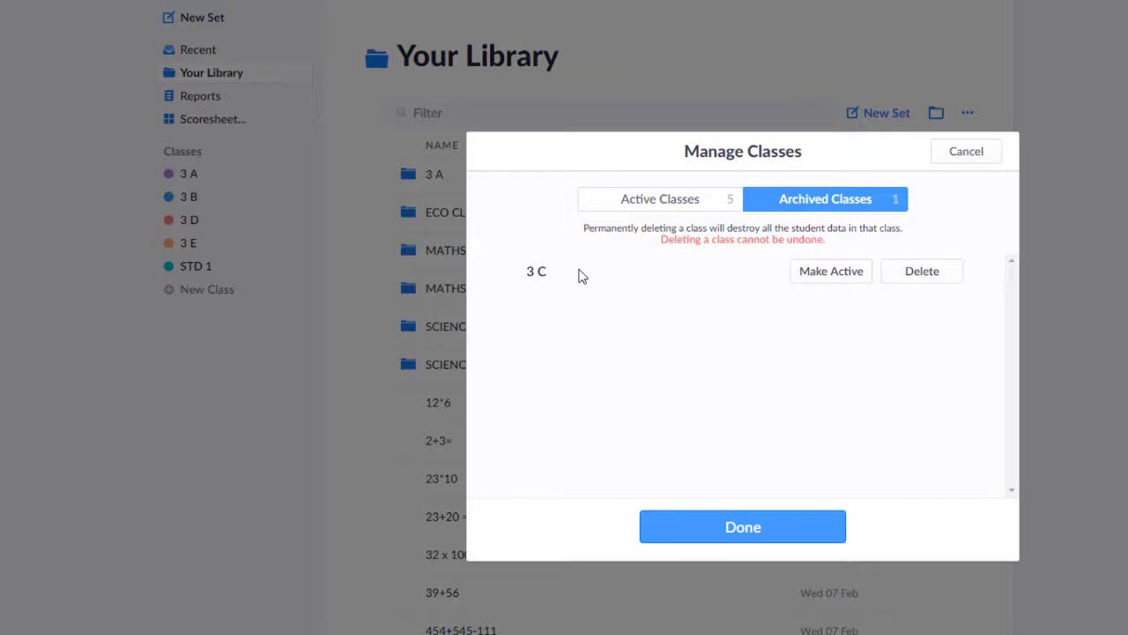
click(950, 280)
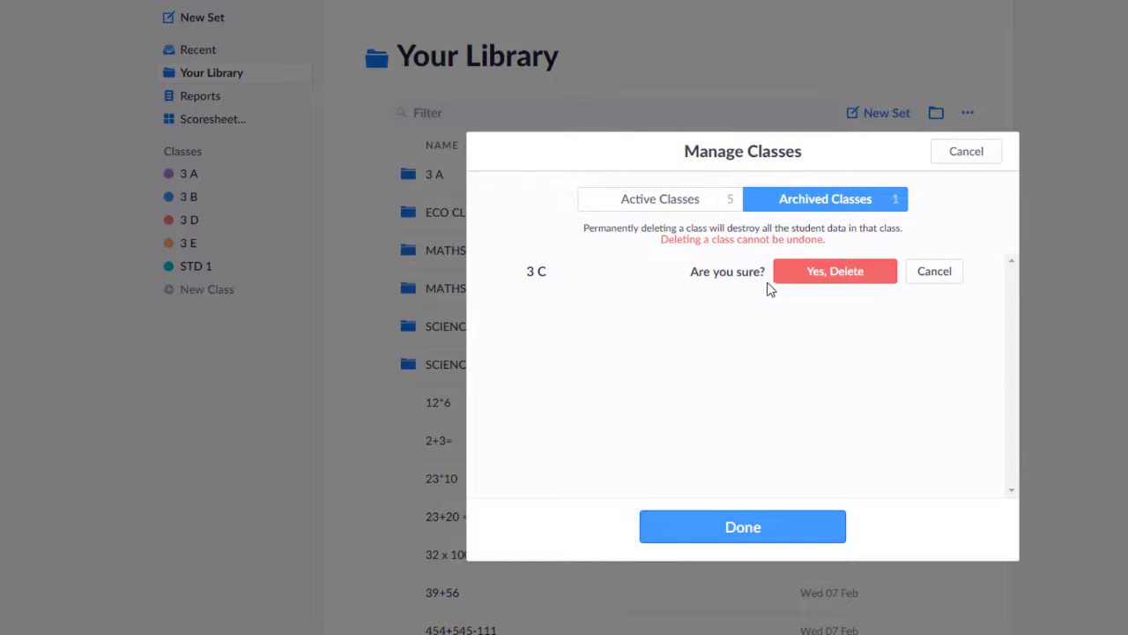
click(836, 273)
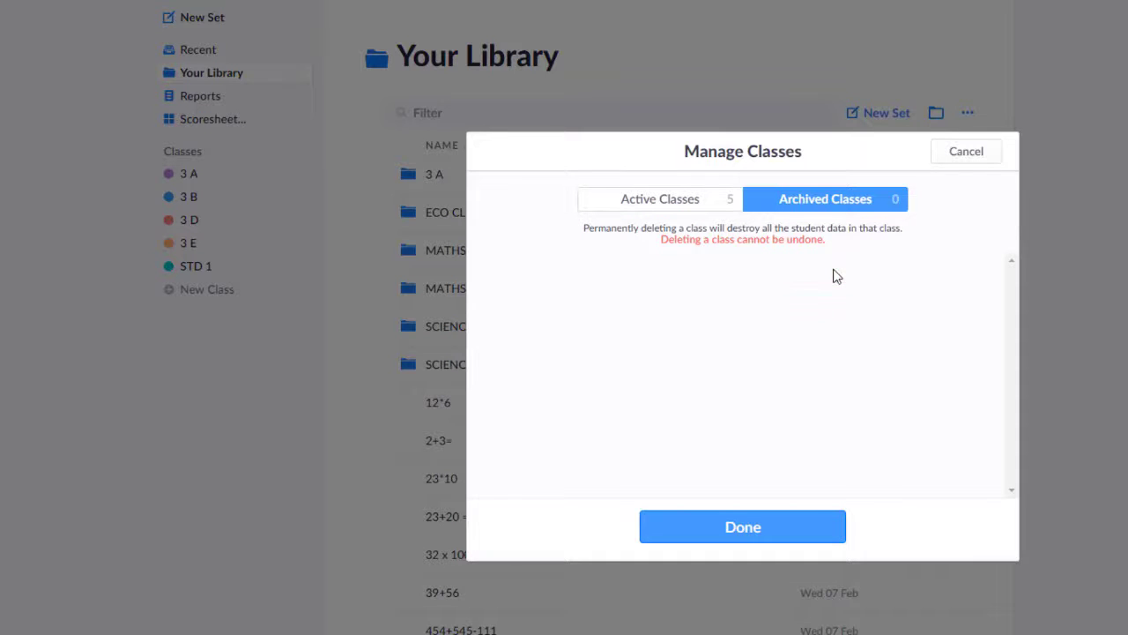
click(685, 204)
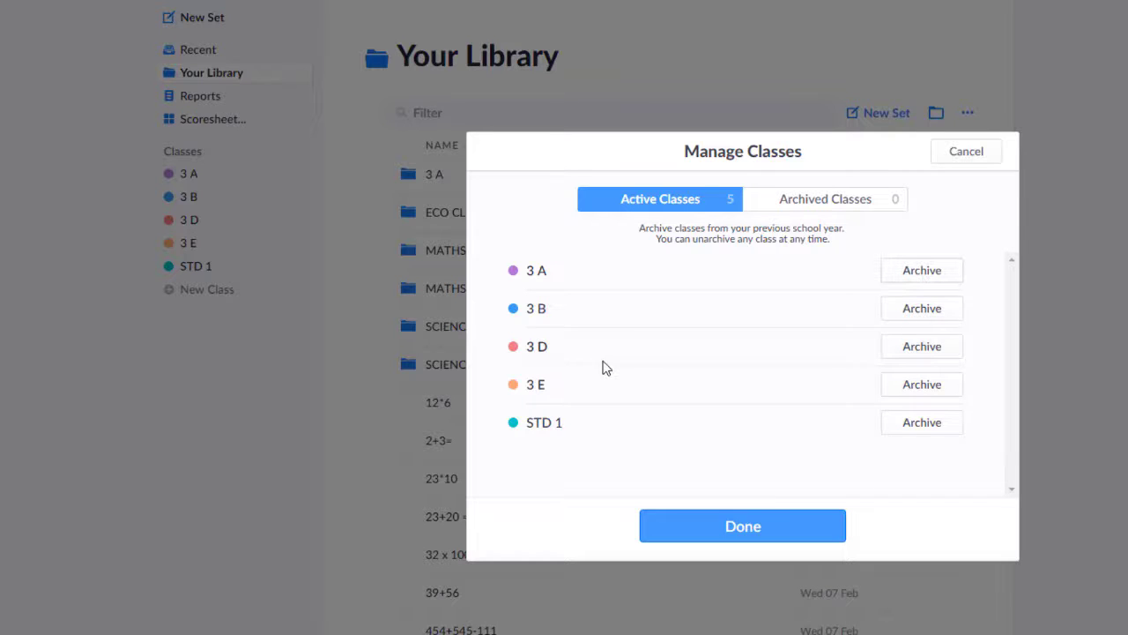
click(751, 525)
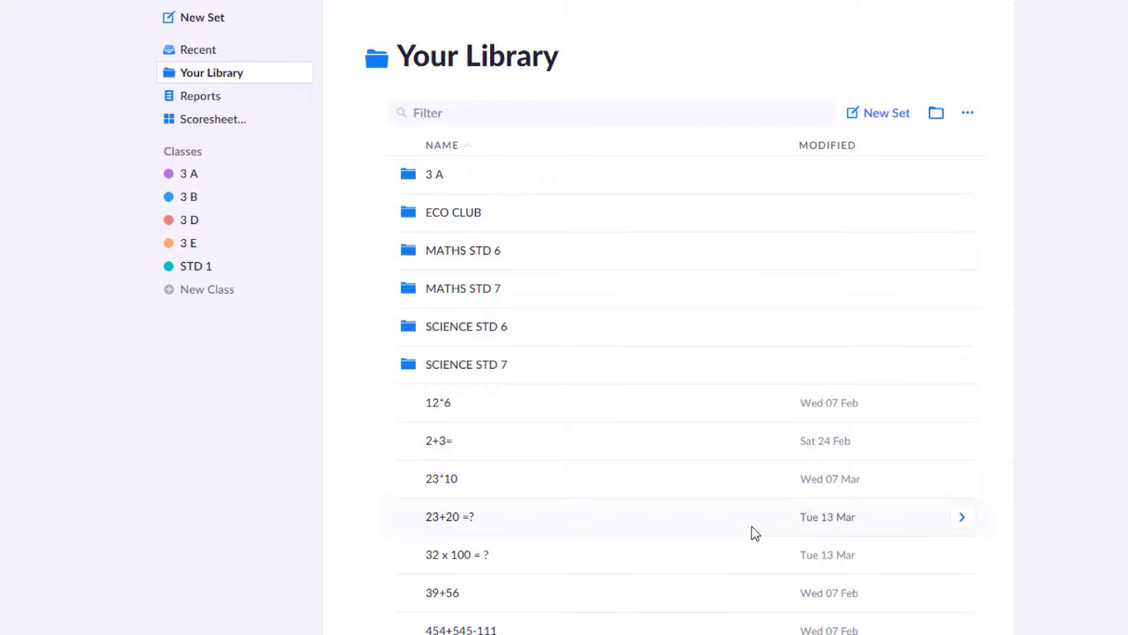
Step: Open the settings of class 3 A, rename the class to STD 3 A, and save the change
click(188, 175)
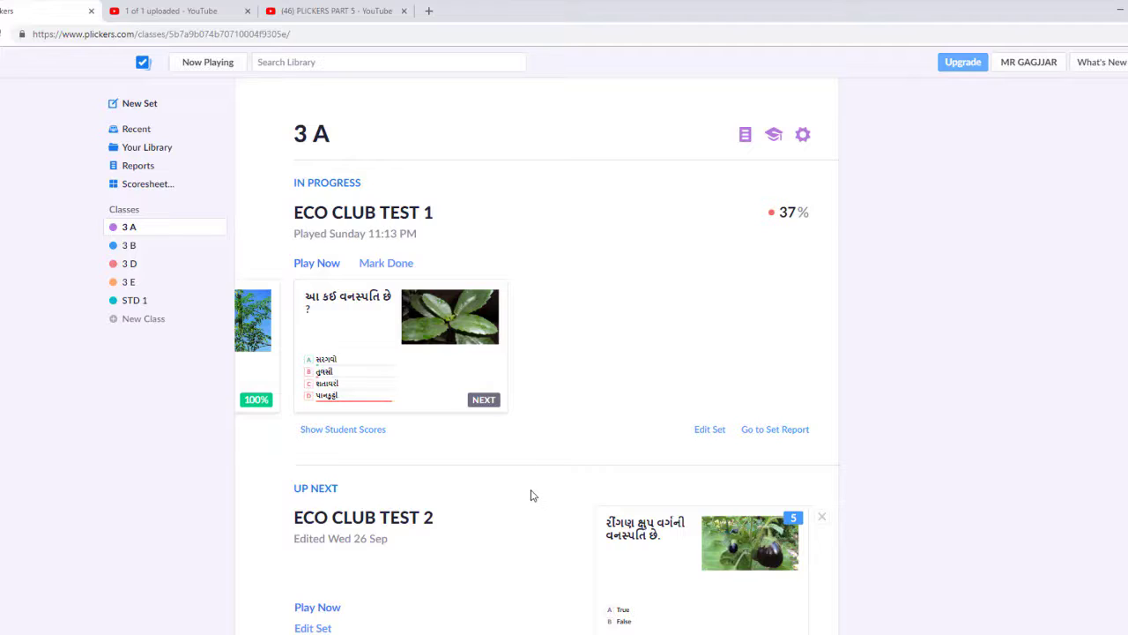
scroll(531, 495, down, 5)
scroll(531, 496, up, 5)
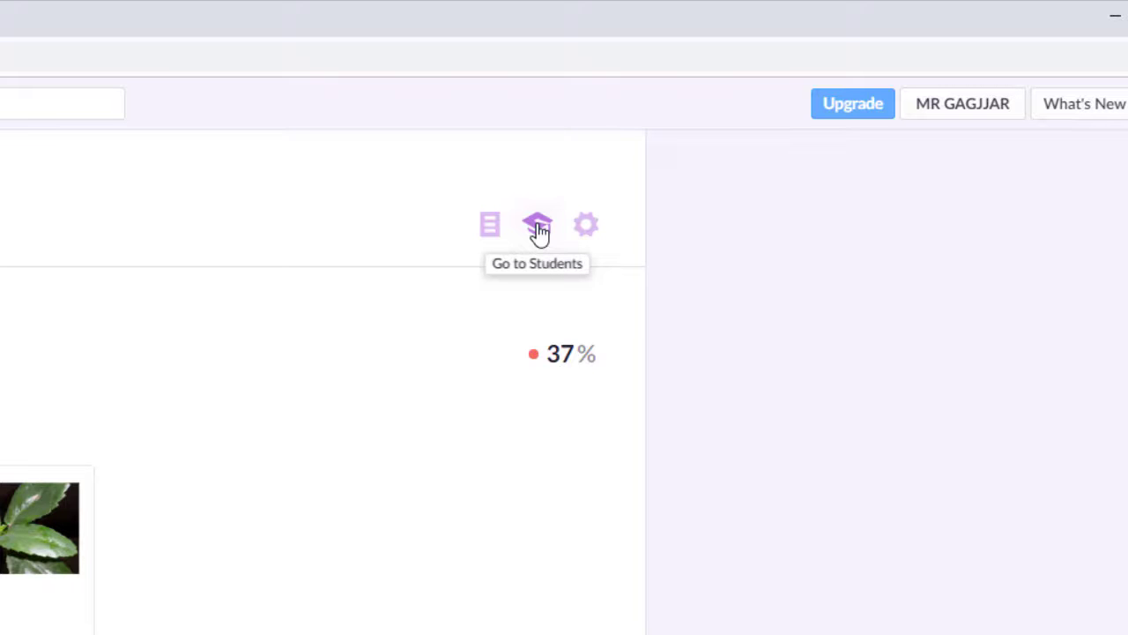
click(586, 226)
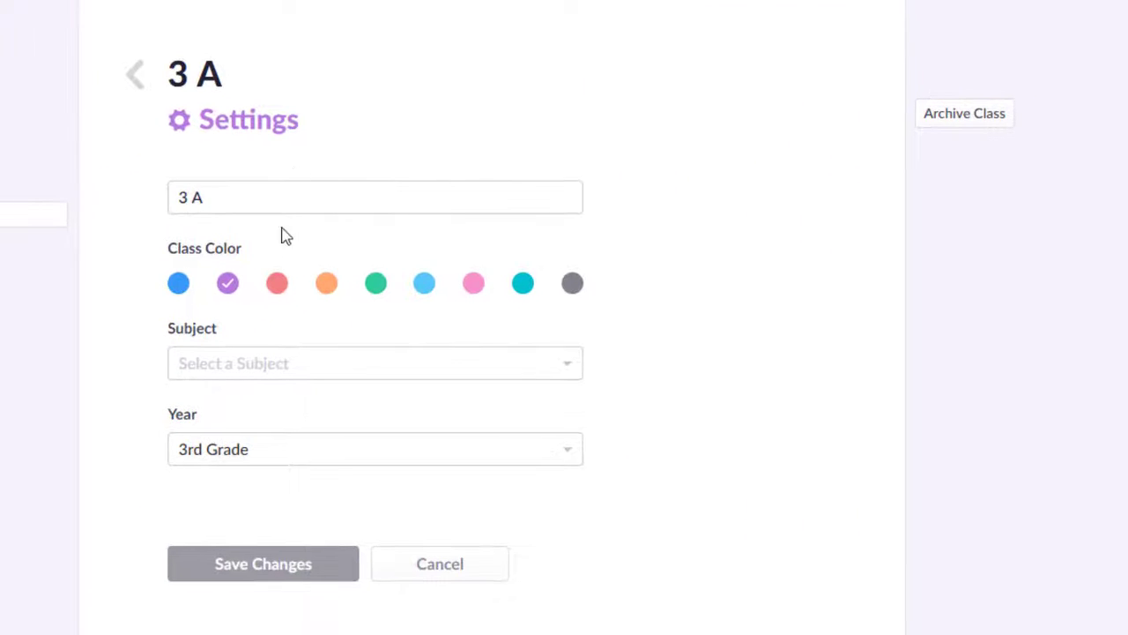
click(223, 198)
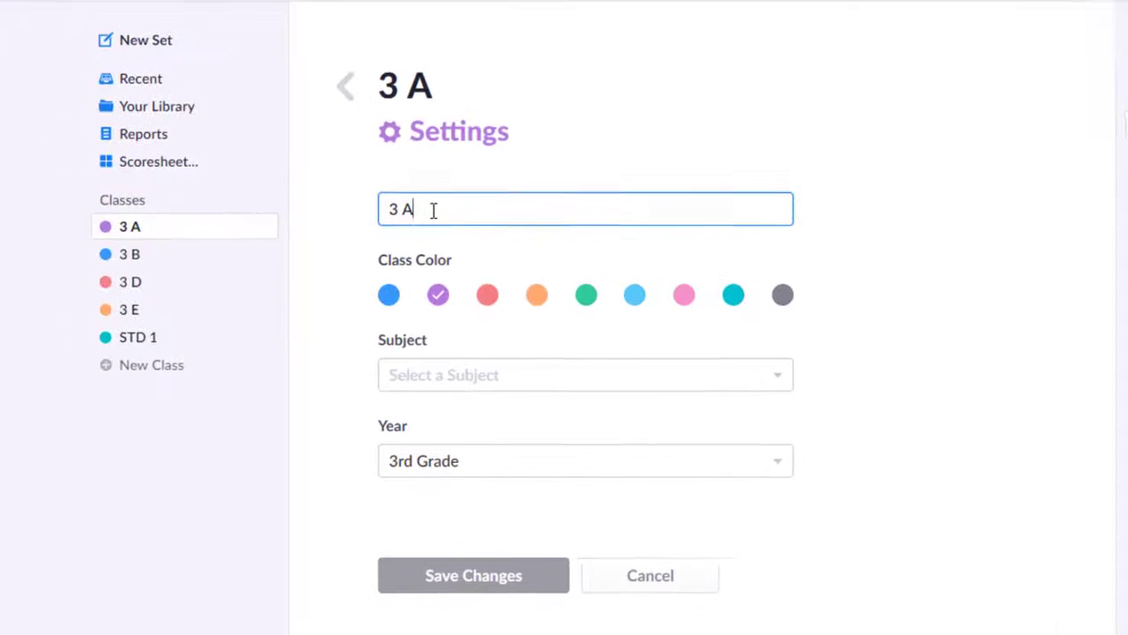
triple_click(449, 219)
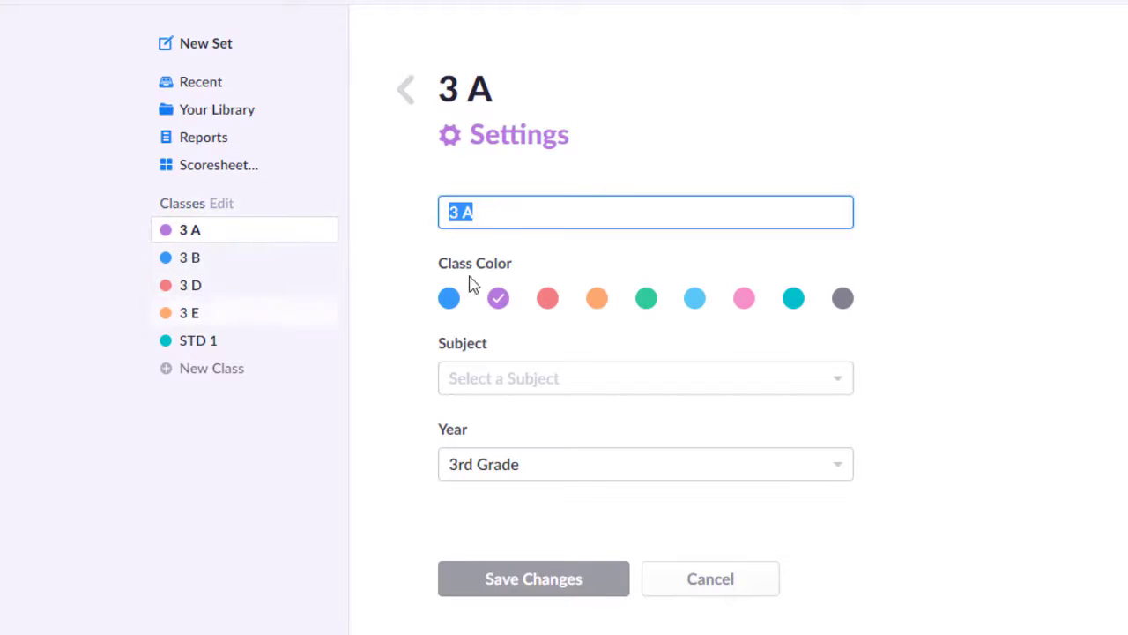
click(456, 213)
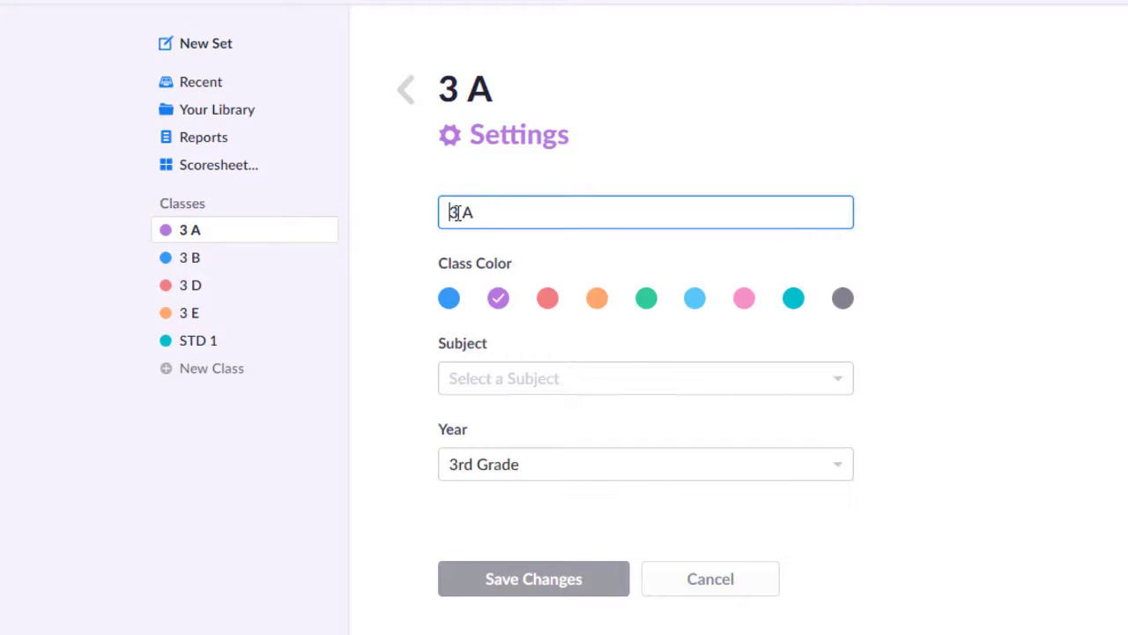
text(STD)
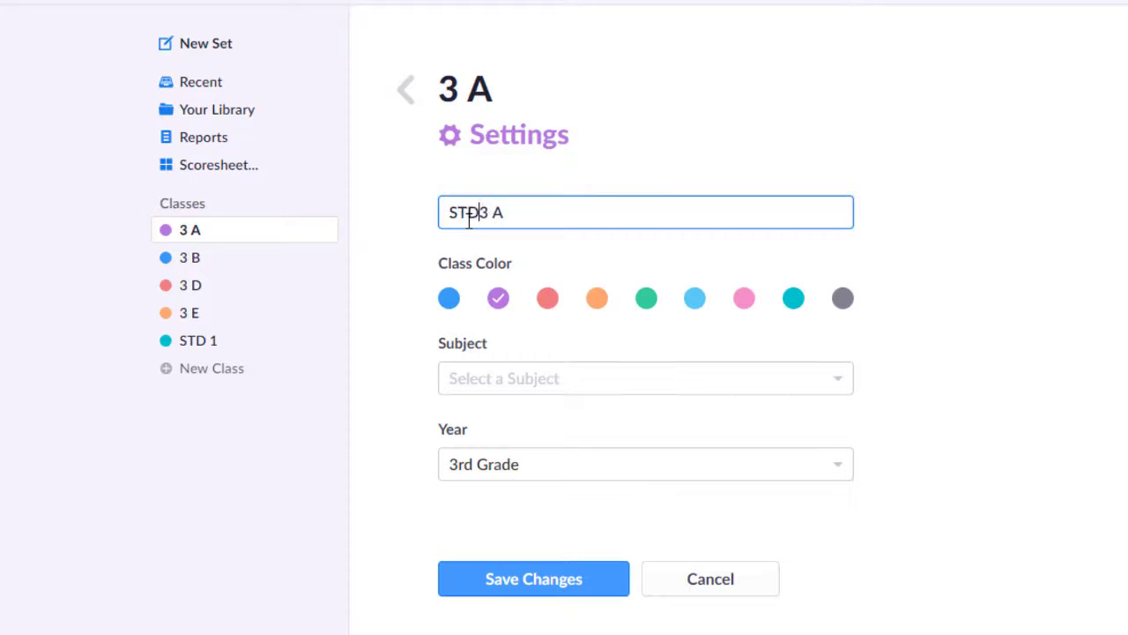
click(984, 245)
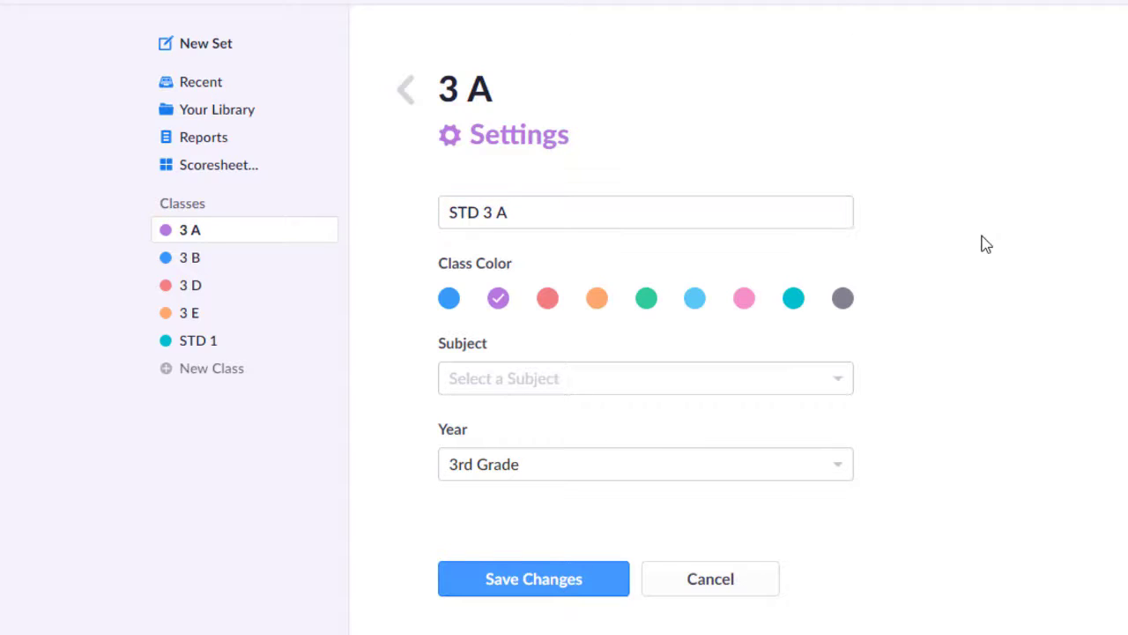
click(544, 579)
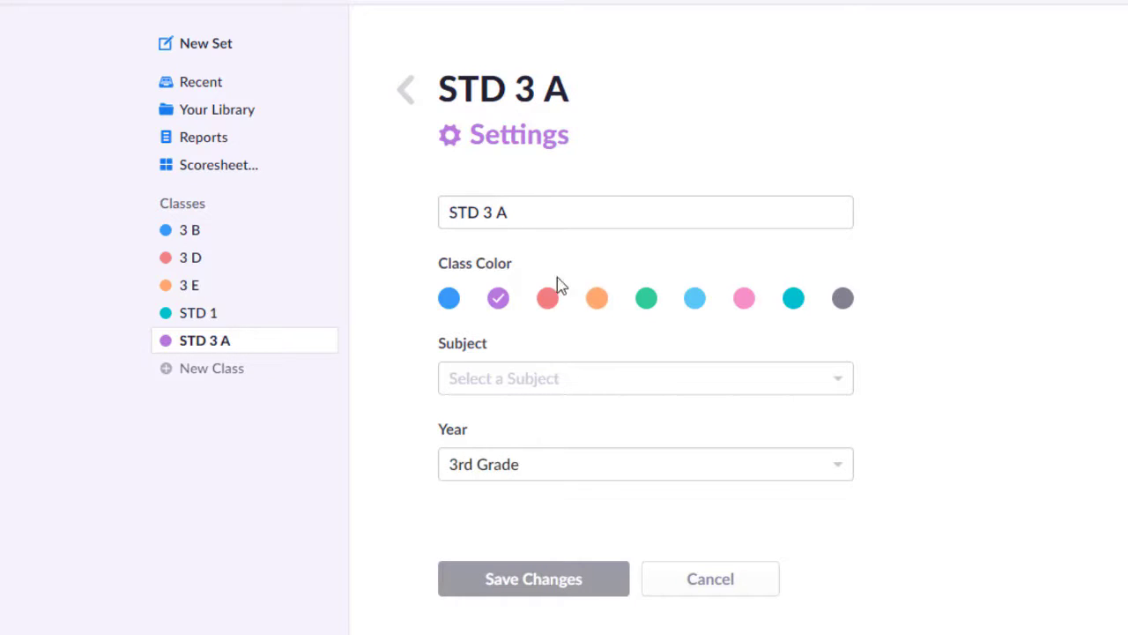
Step: Set the STD 3 A class color to red, review the Subject and Year options, and save the settings
click(550, 304)
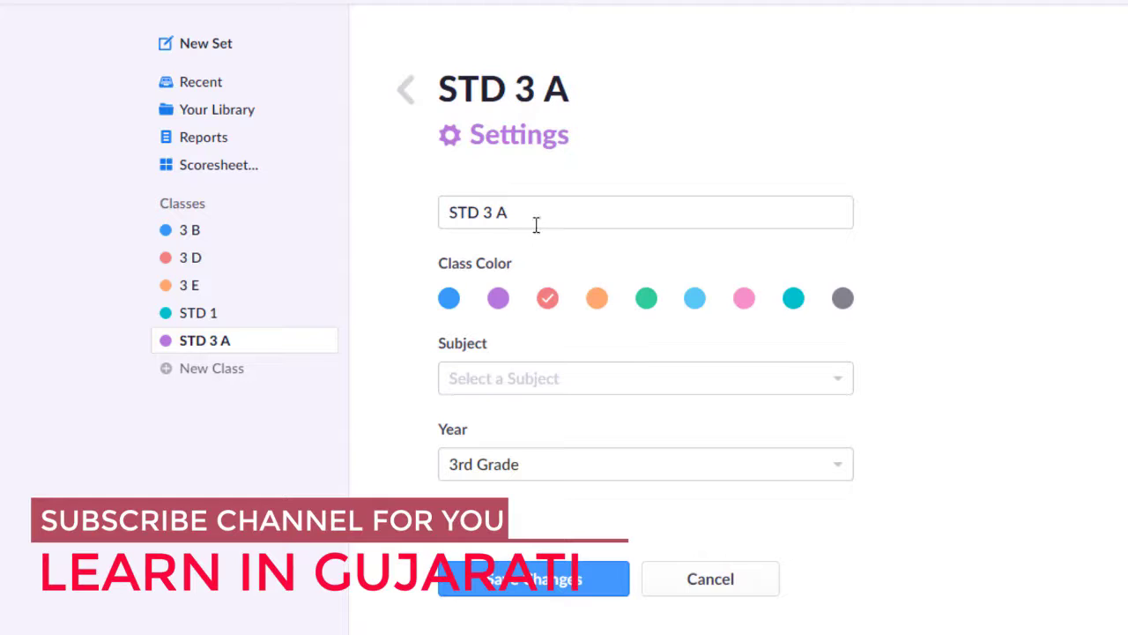
click(735, 381)
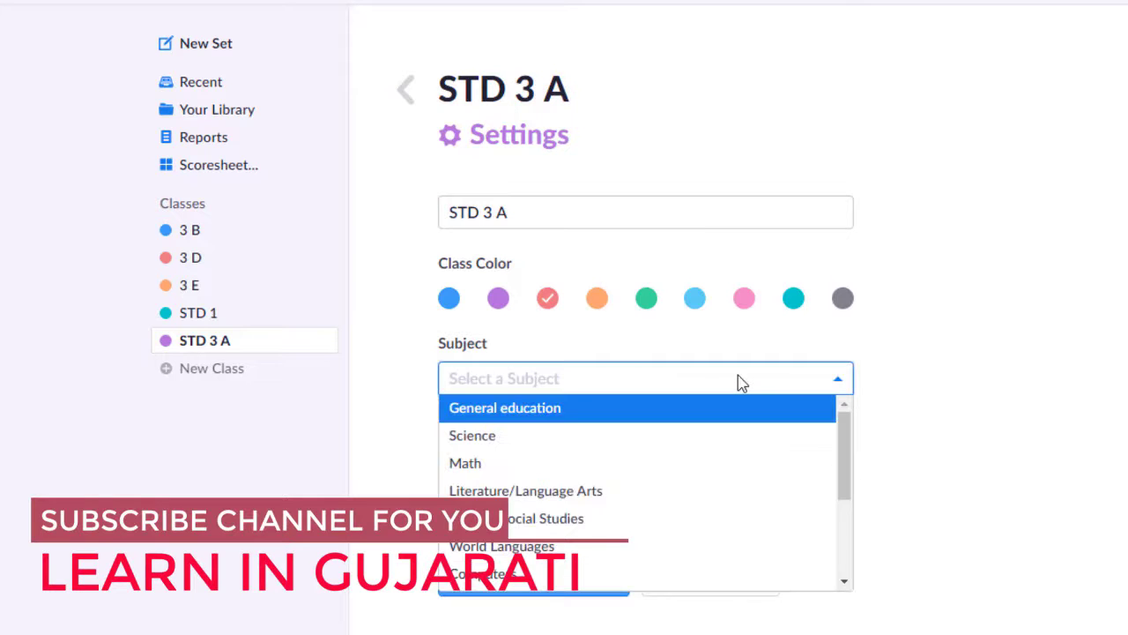
drag(845, 451, 851, 421)
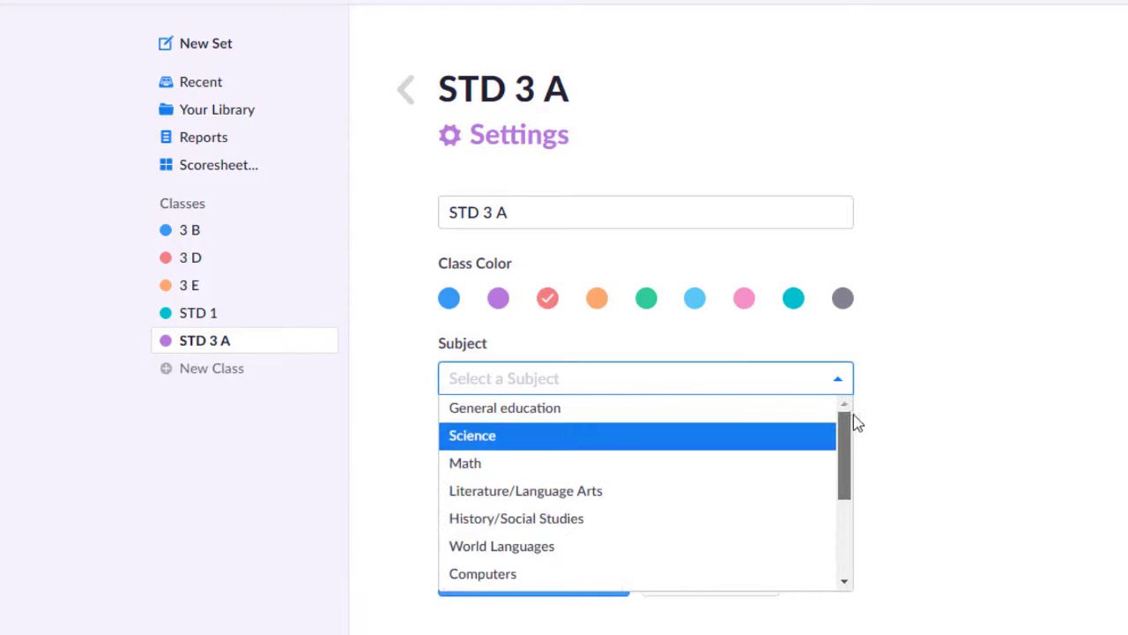
click(975, 386)
click(792, 474)
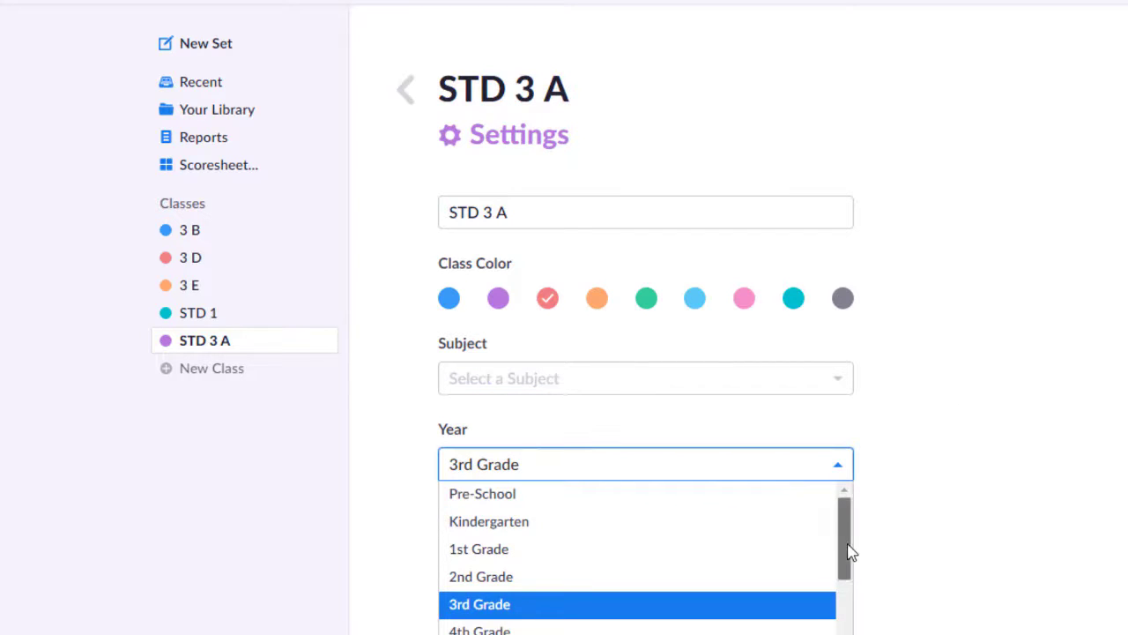
drag(849, 552, 851, 521)
click(926, 493)
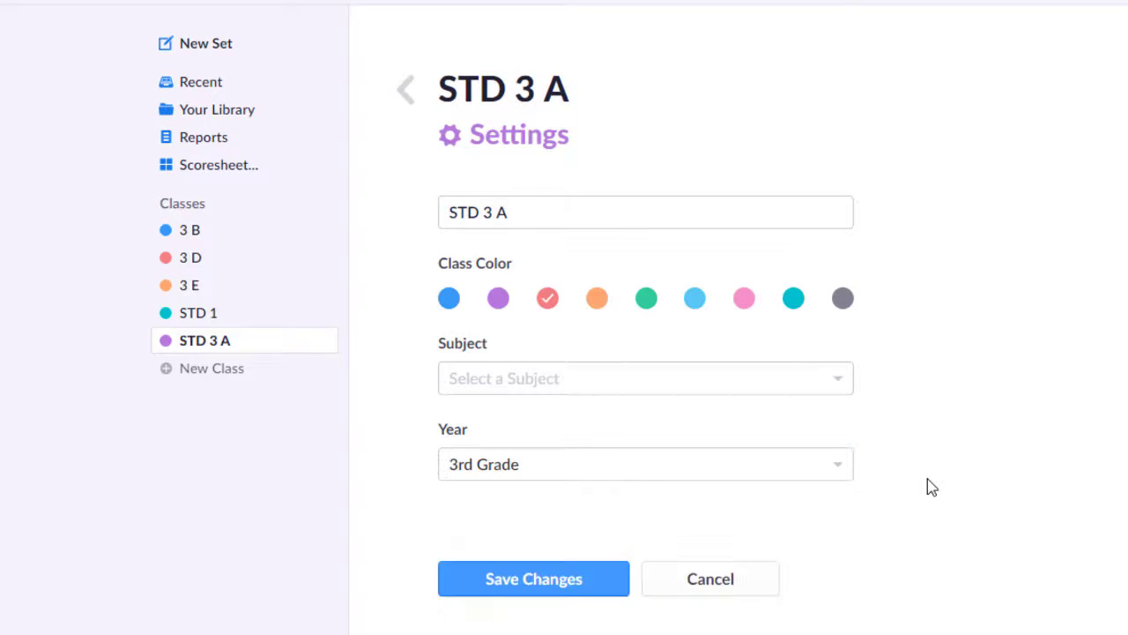
click(593, 582)
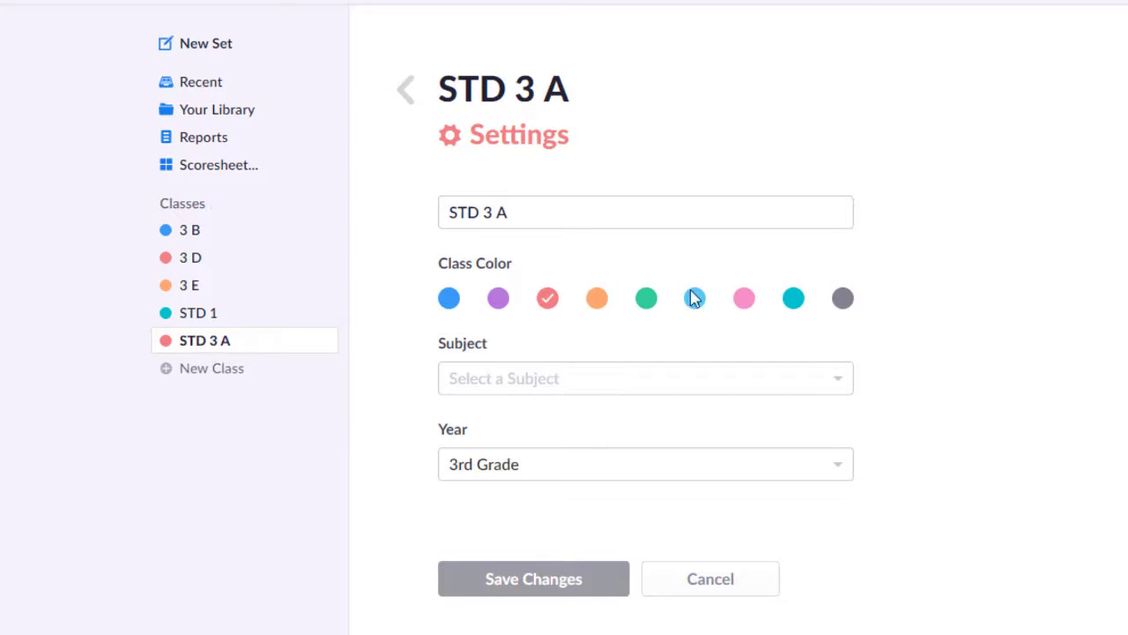
Step: Leave the class settings, open the student list of STD 3 A, and look through all its students
click(407, 93)
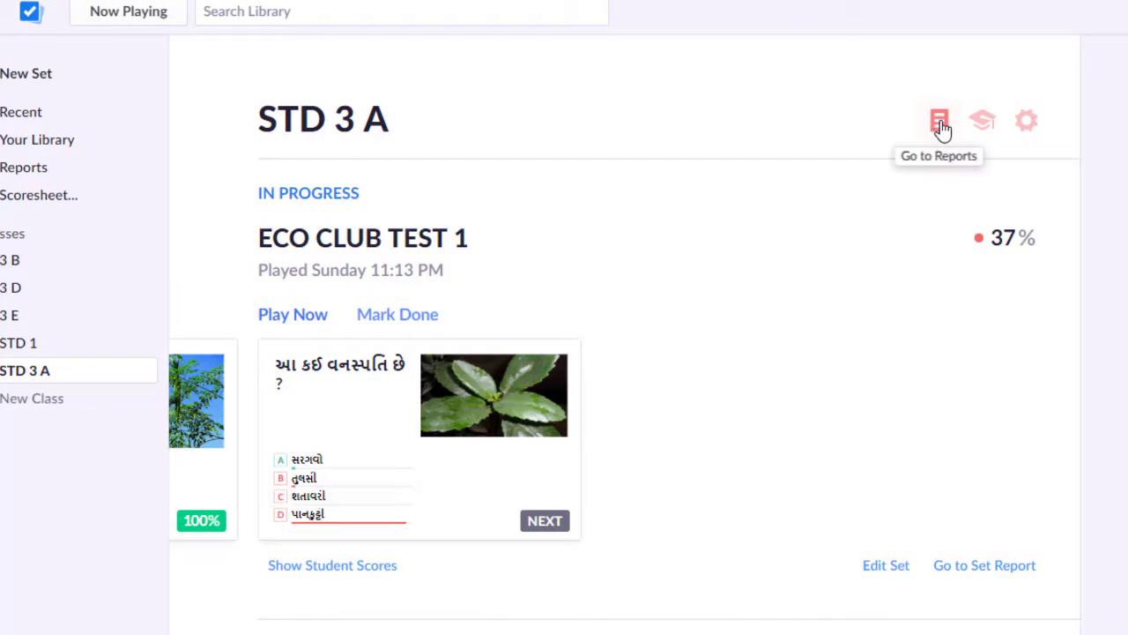
click(982, 129)
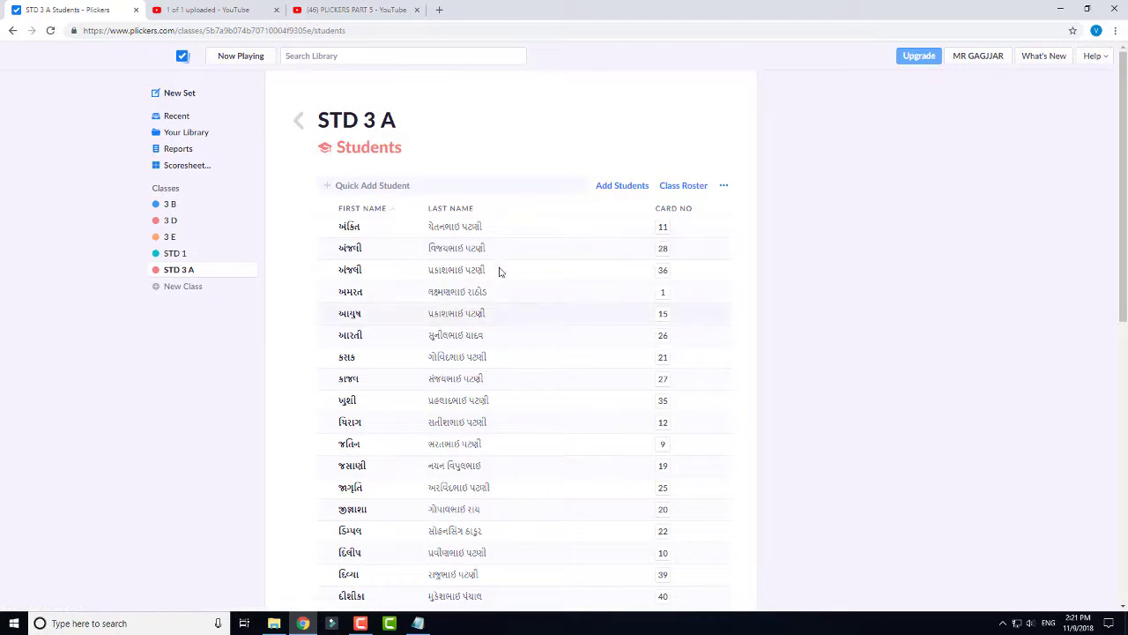
scroll(552, 368, down, 7)
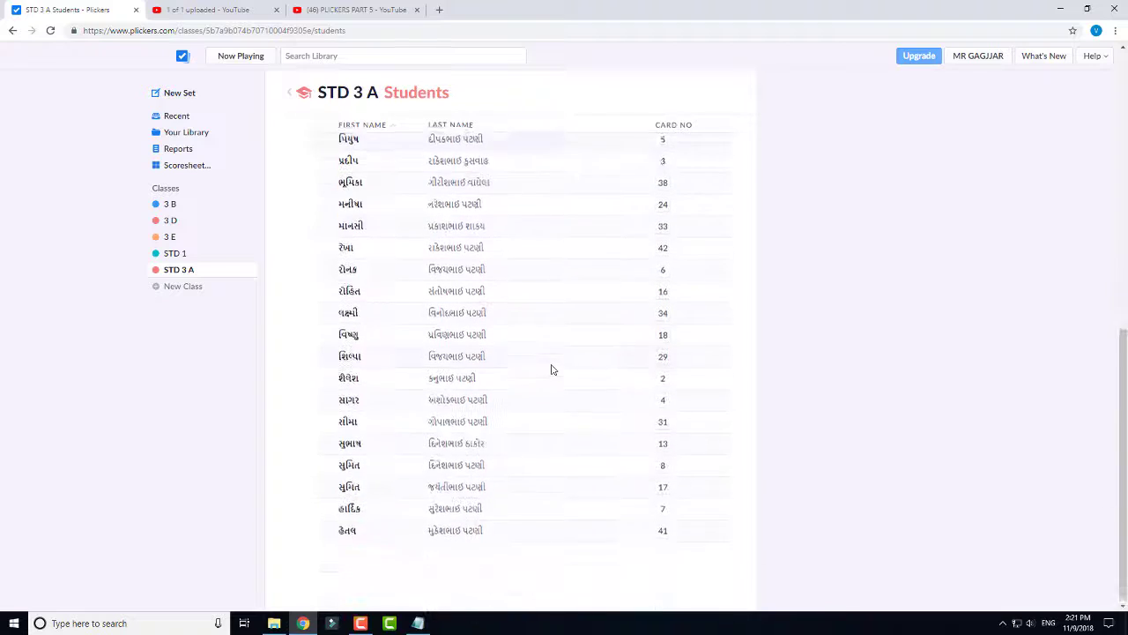
scroll(552, 369, up, 7)
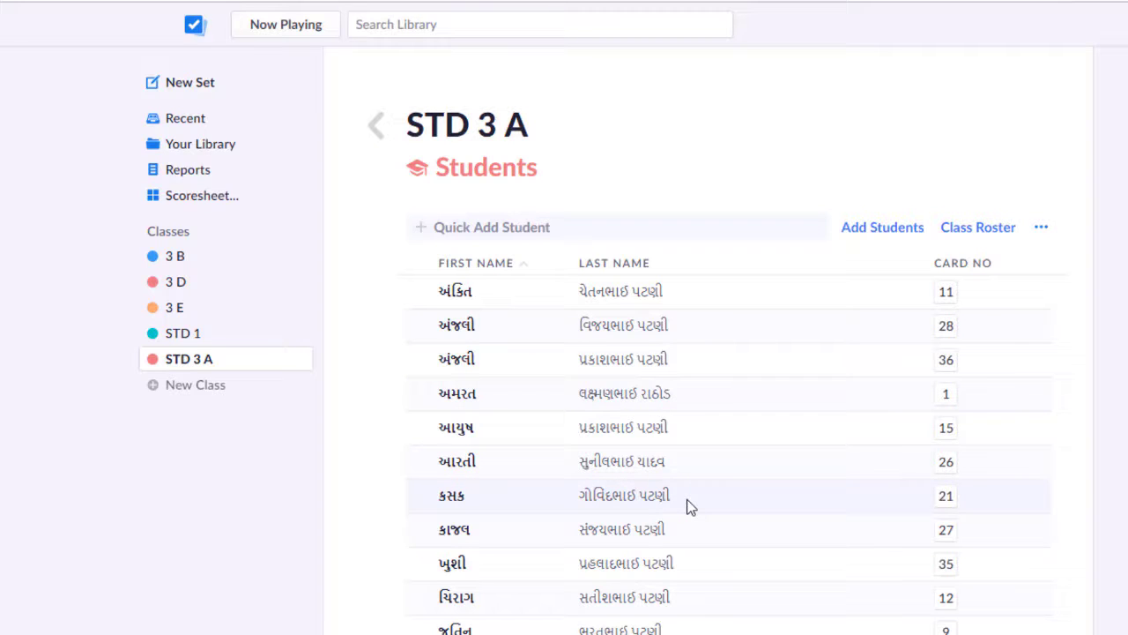
Step: Sort the students by first name in descending and ascending order, and by last name in ascending and descending order
click(524, 267)
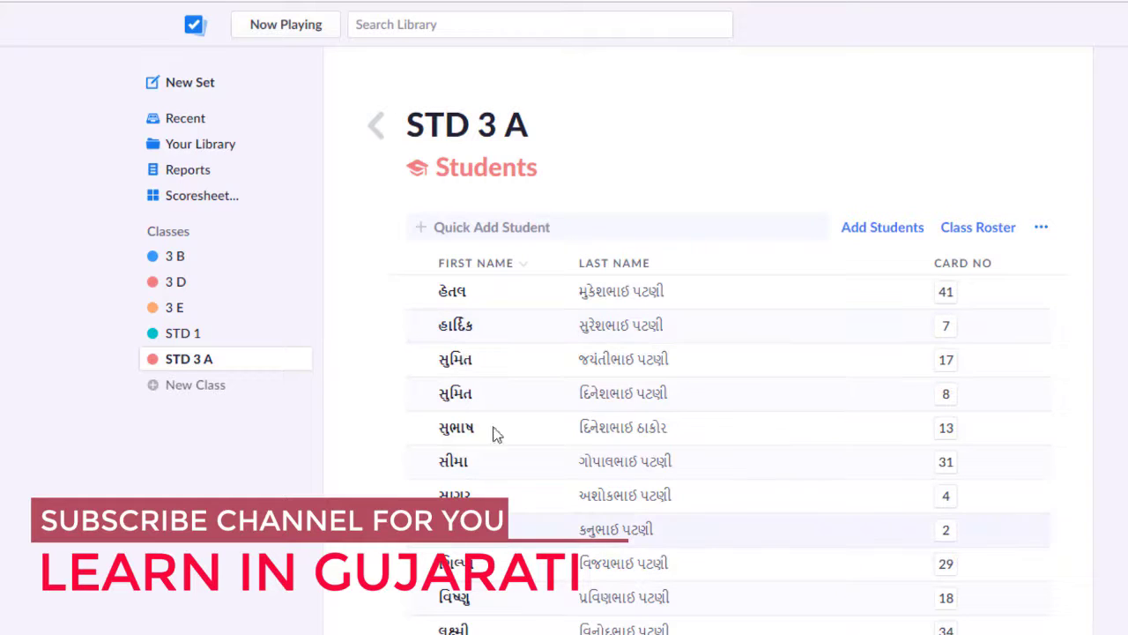
click(521, 265)
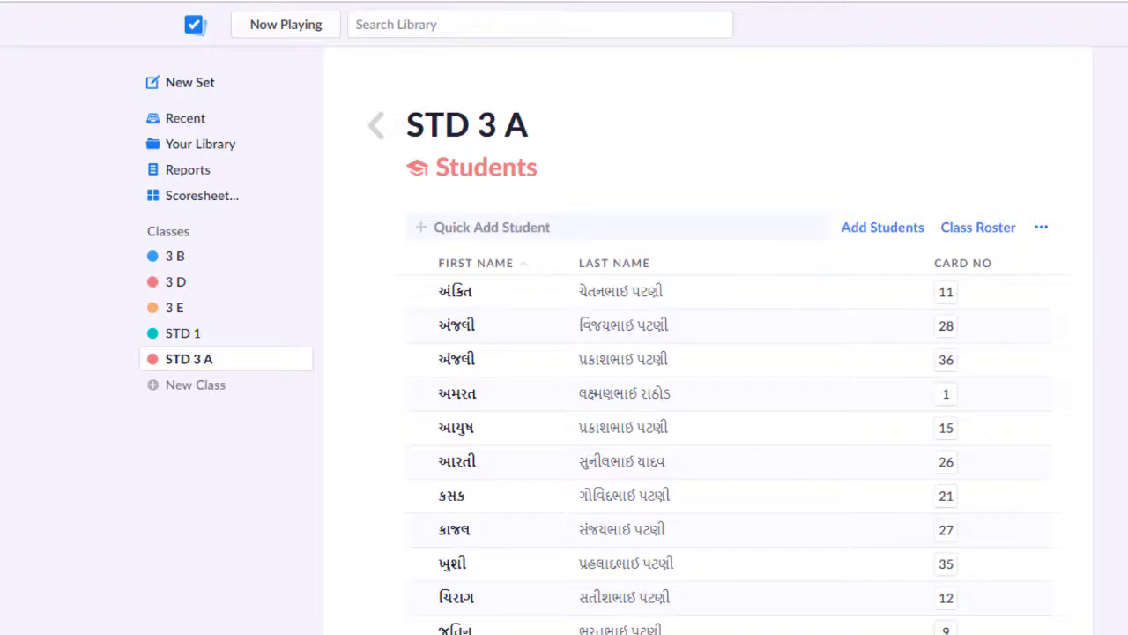
click(656, 263)
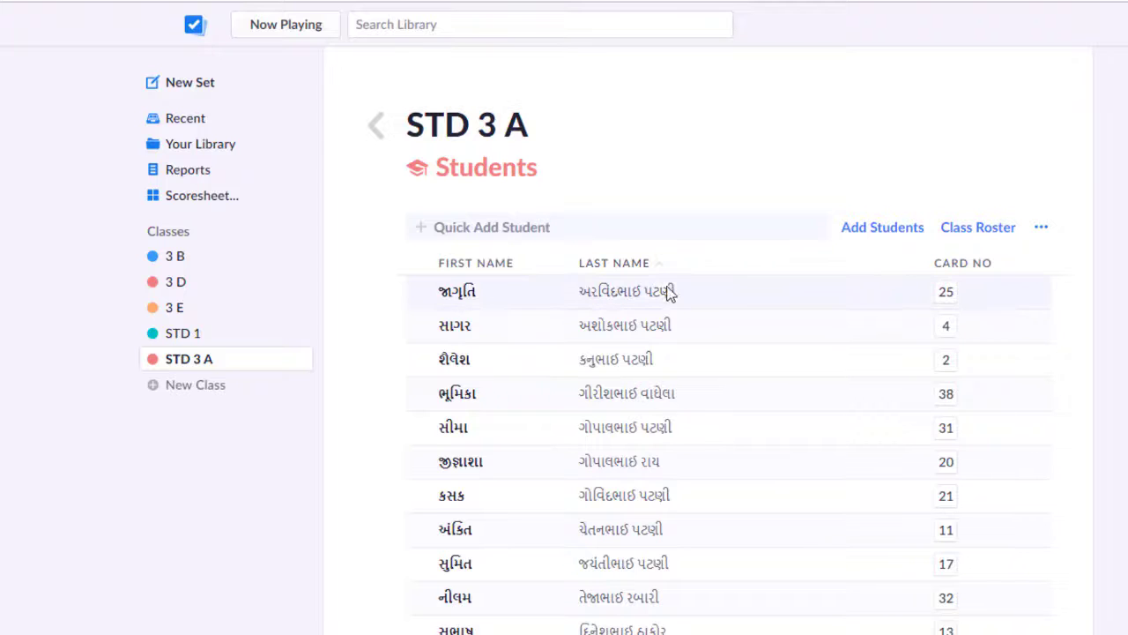
click(658, 264)
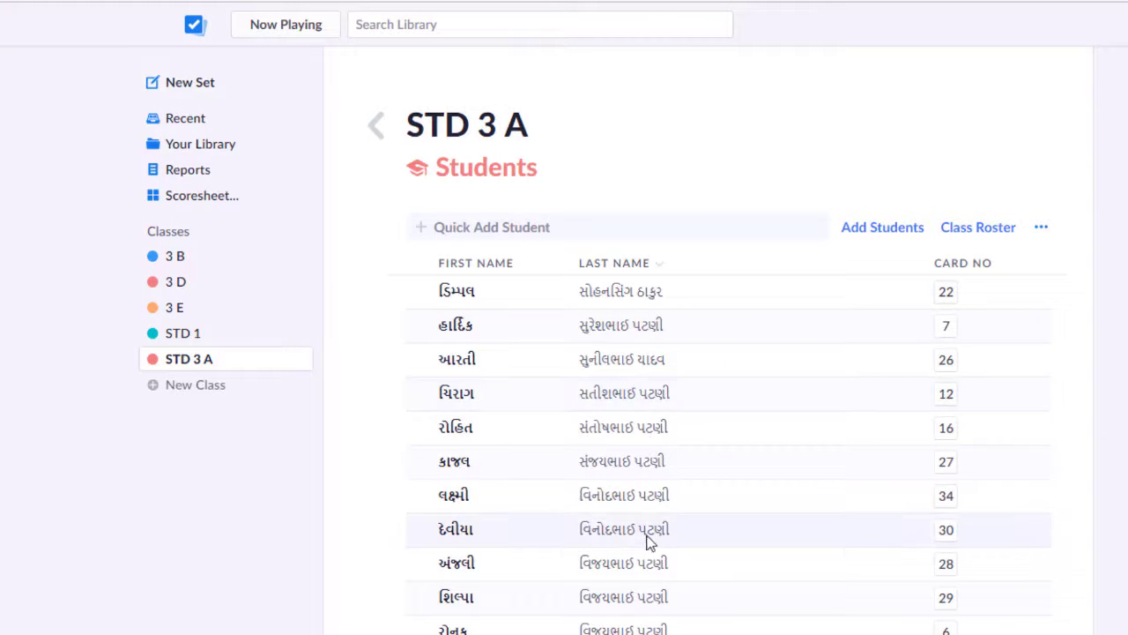
Step: Review the students sorted by card number in ascending and descending order, and return the list to ascending first-name order
click(980, 262)
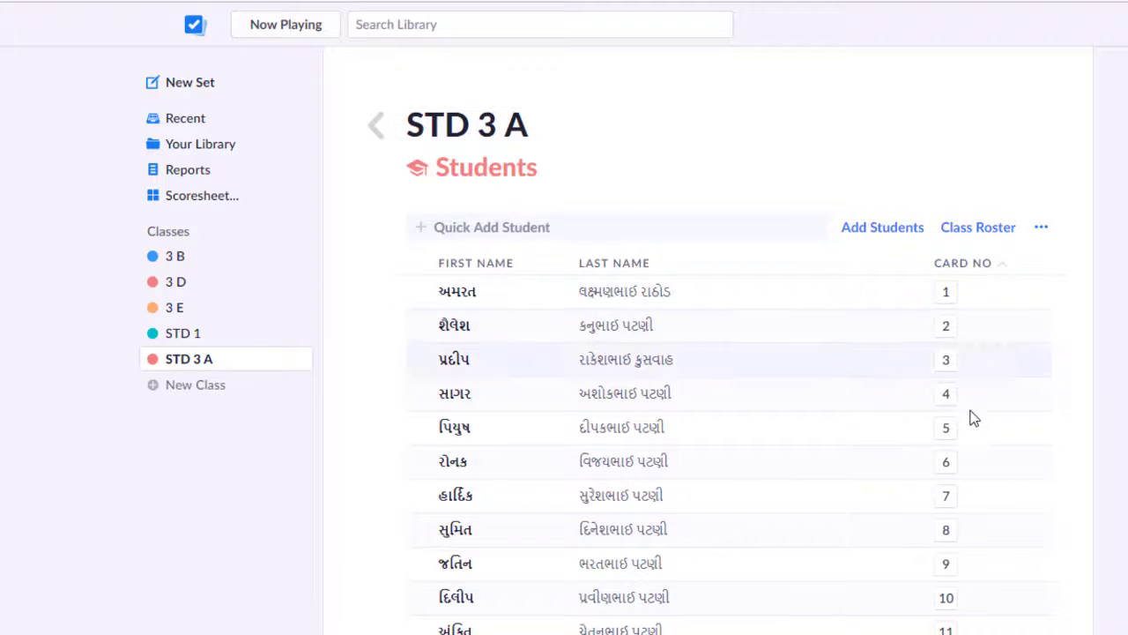
scroll(972, 418, down, 5)
scroll(730, 388, down, 5)
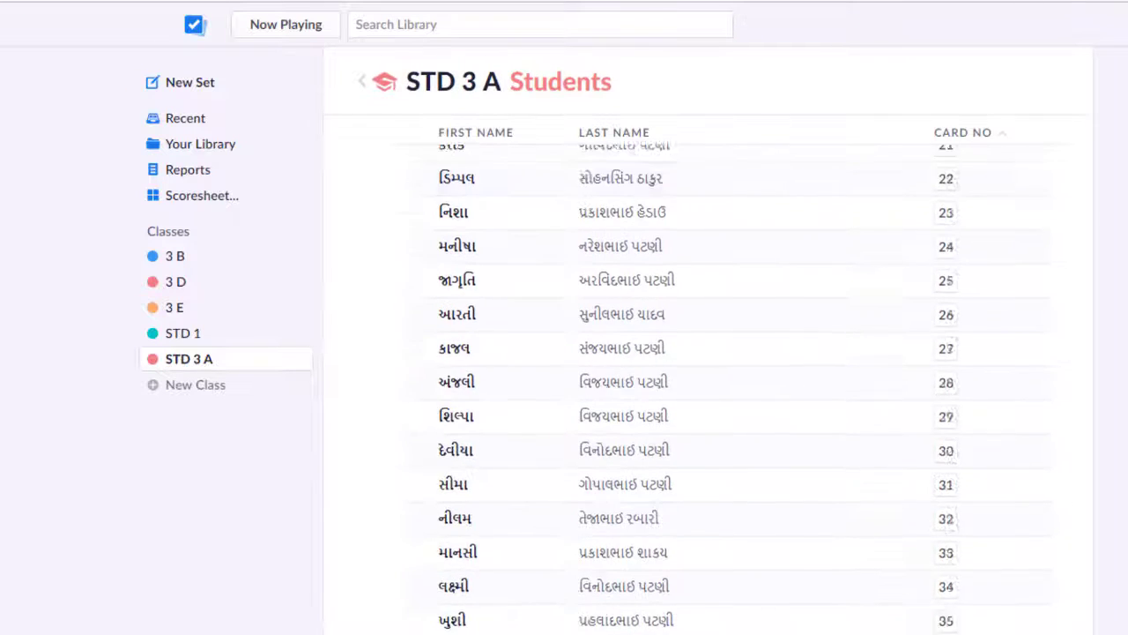
scroll(730, 388, up, 10)
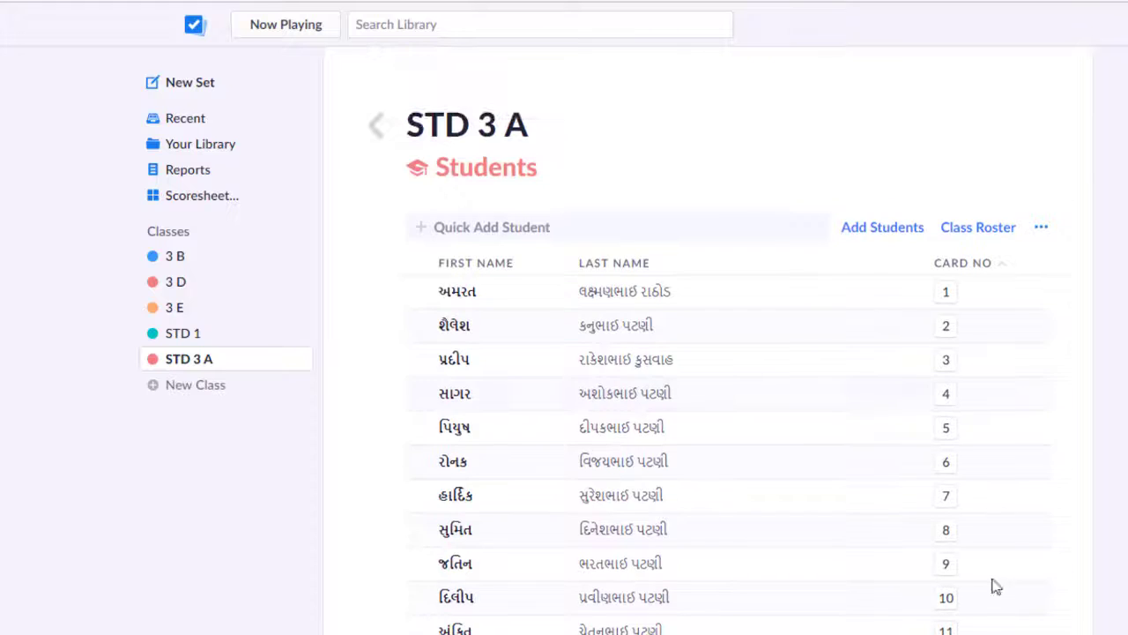
click(979, 263)
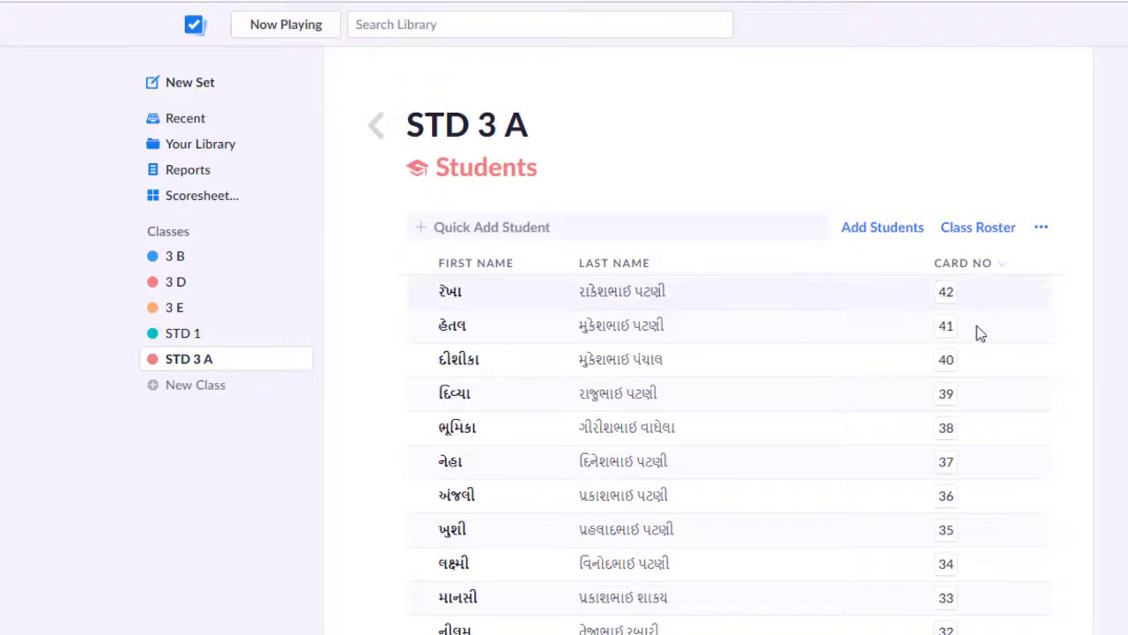
scroll(977, 326, down, 9)
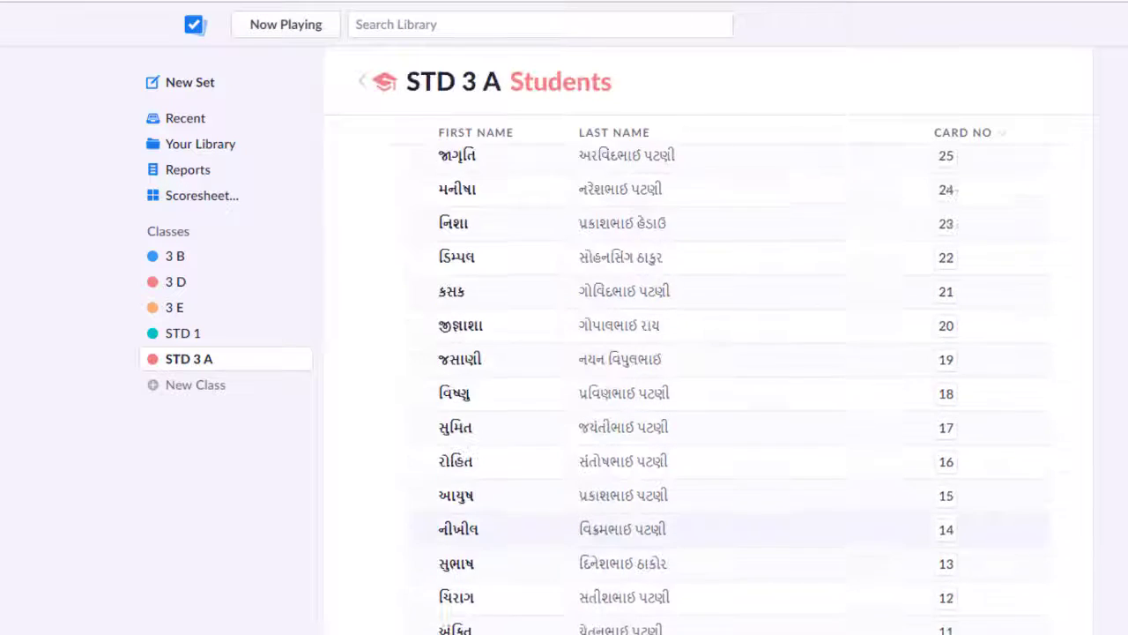
scroll(730, 388, up, 10)
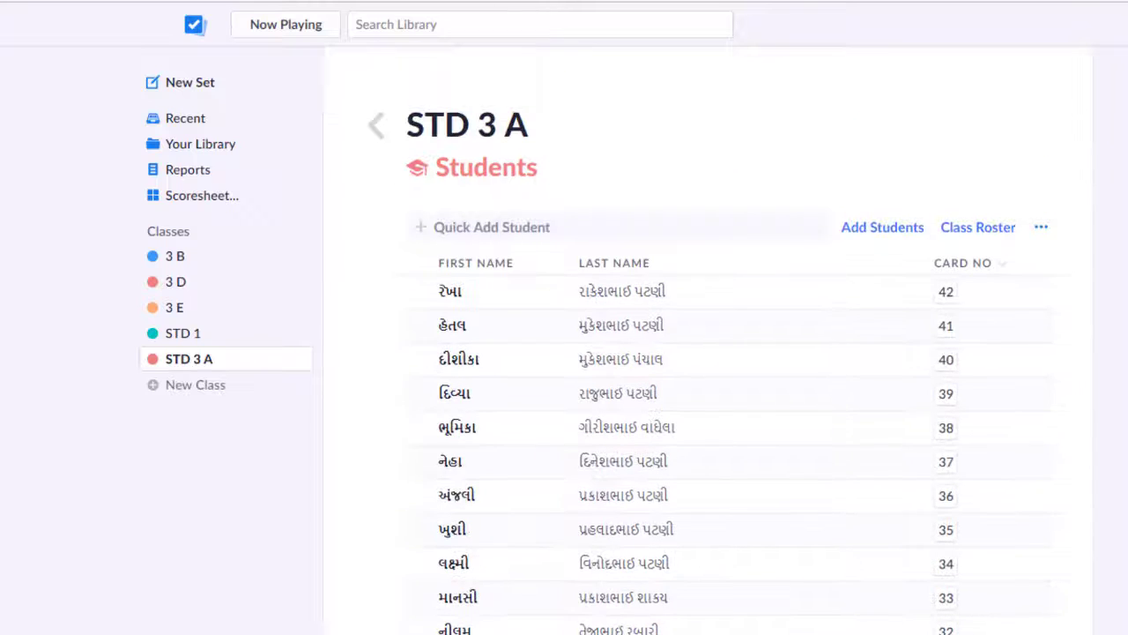
click(498, 268)
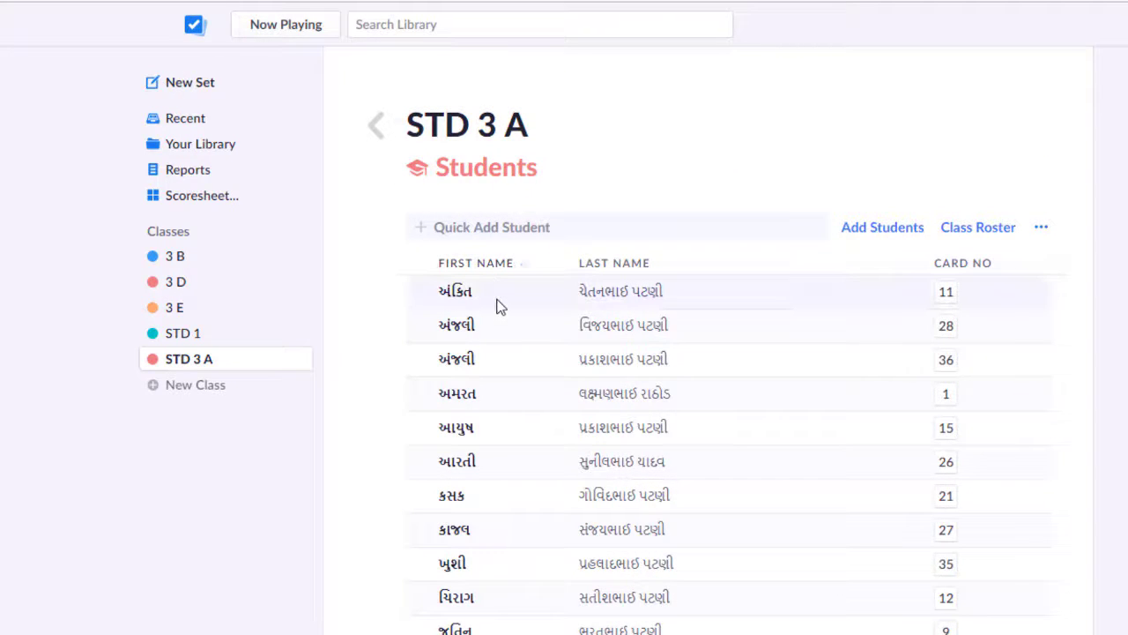